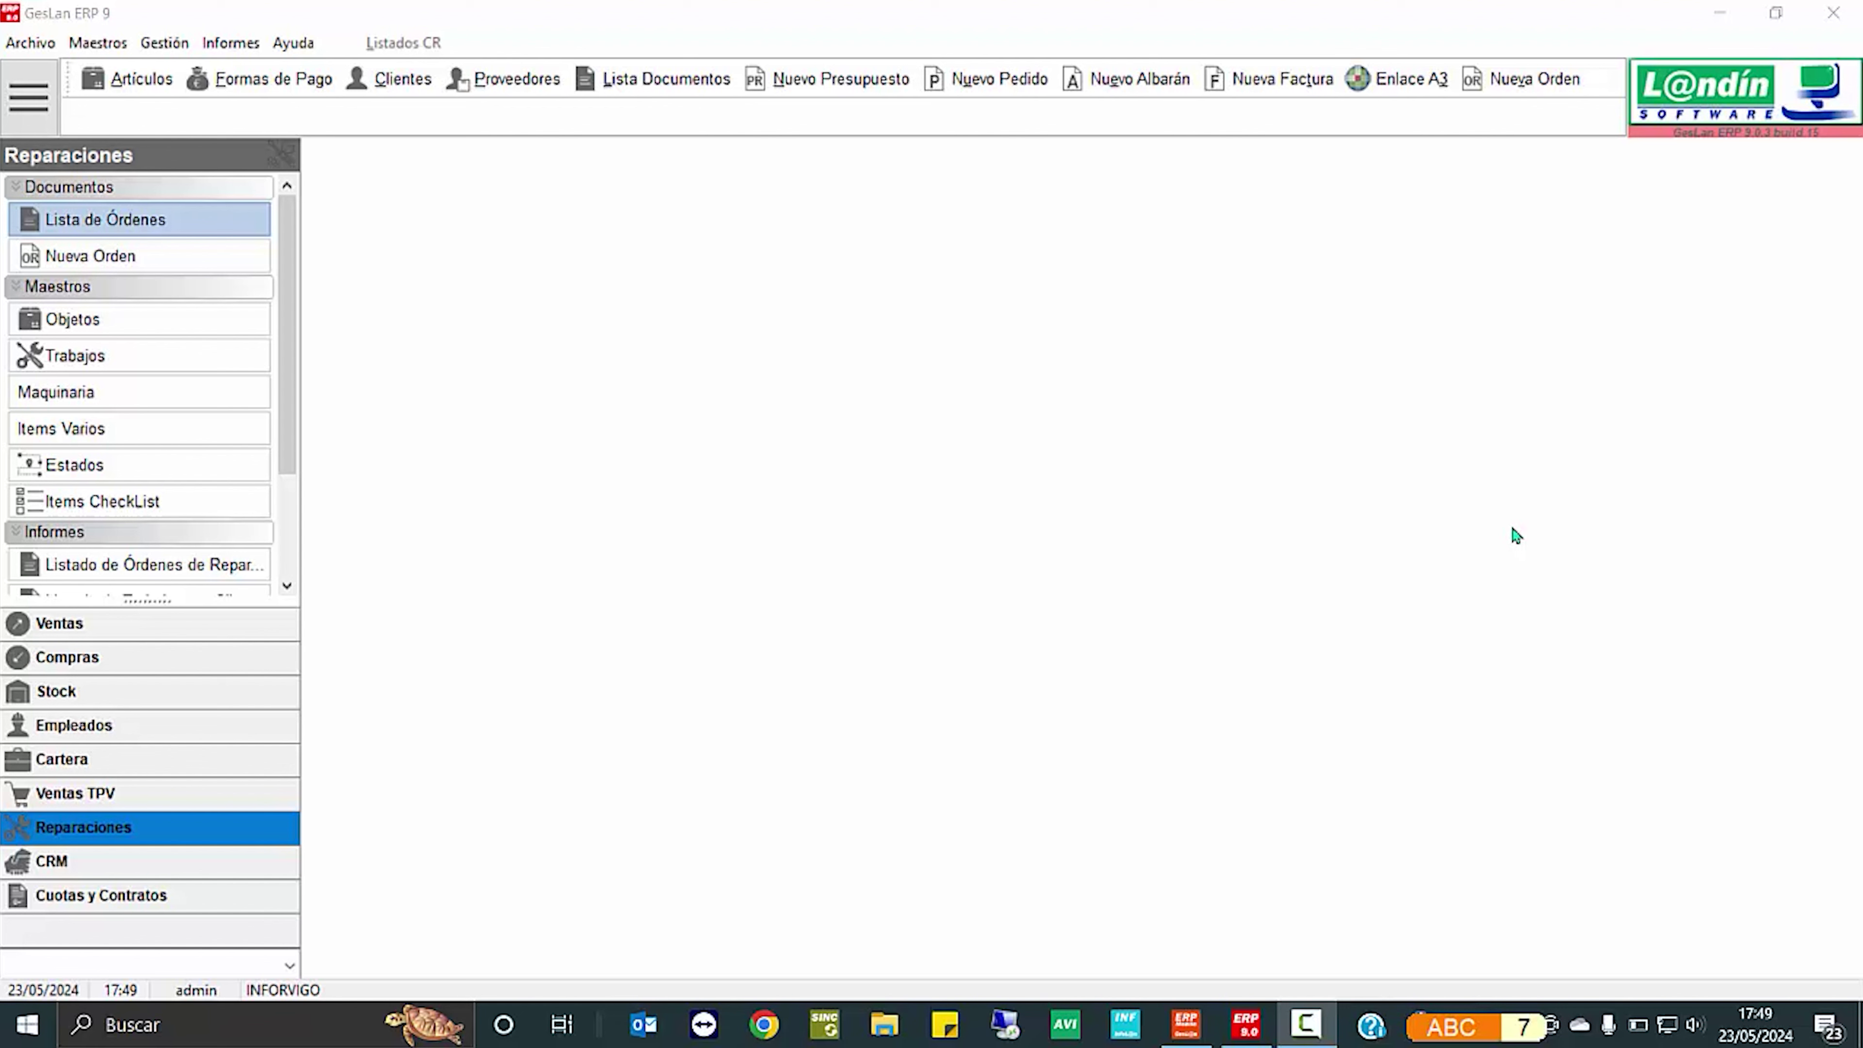
Set the repair type to Reparaciones de automóviles in the Reparaciones configuration and accept the change
click(46, 51)
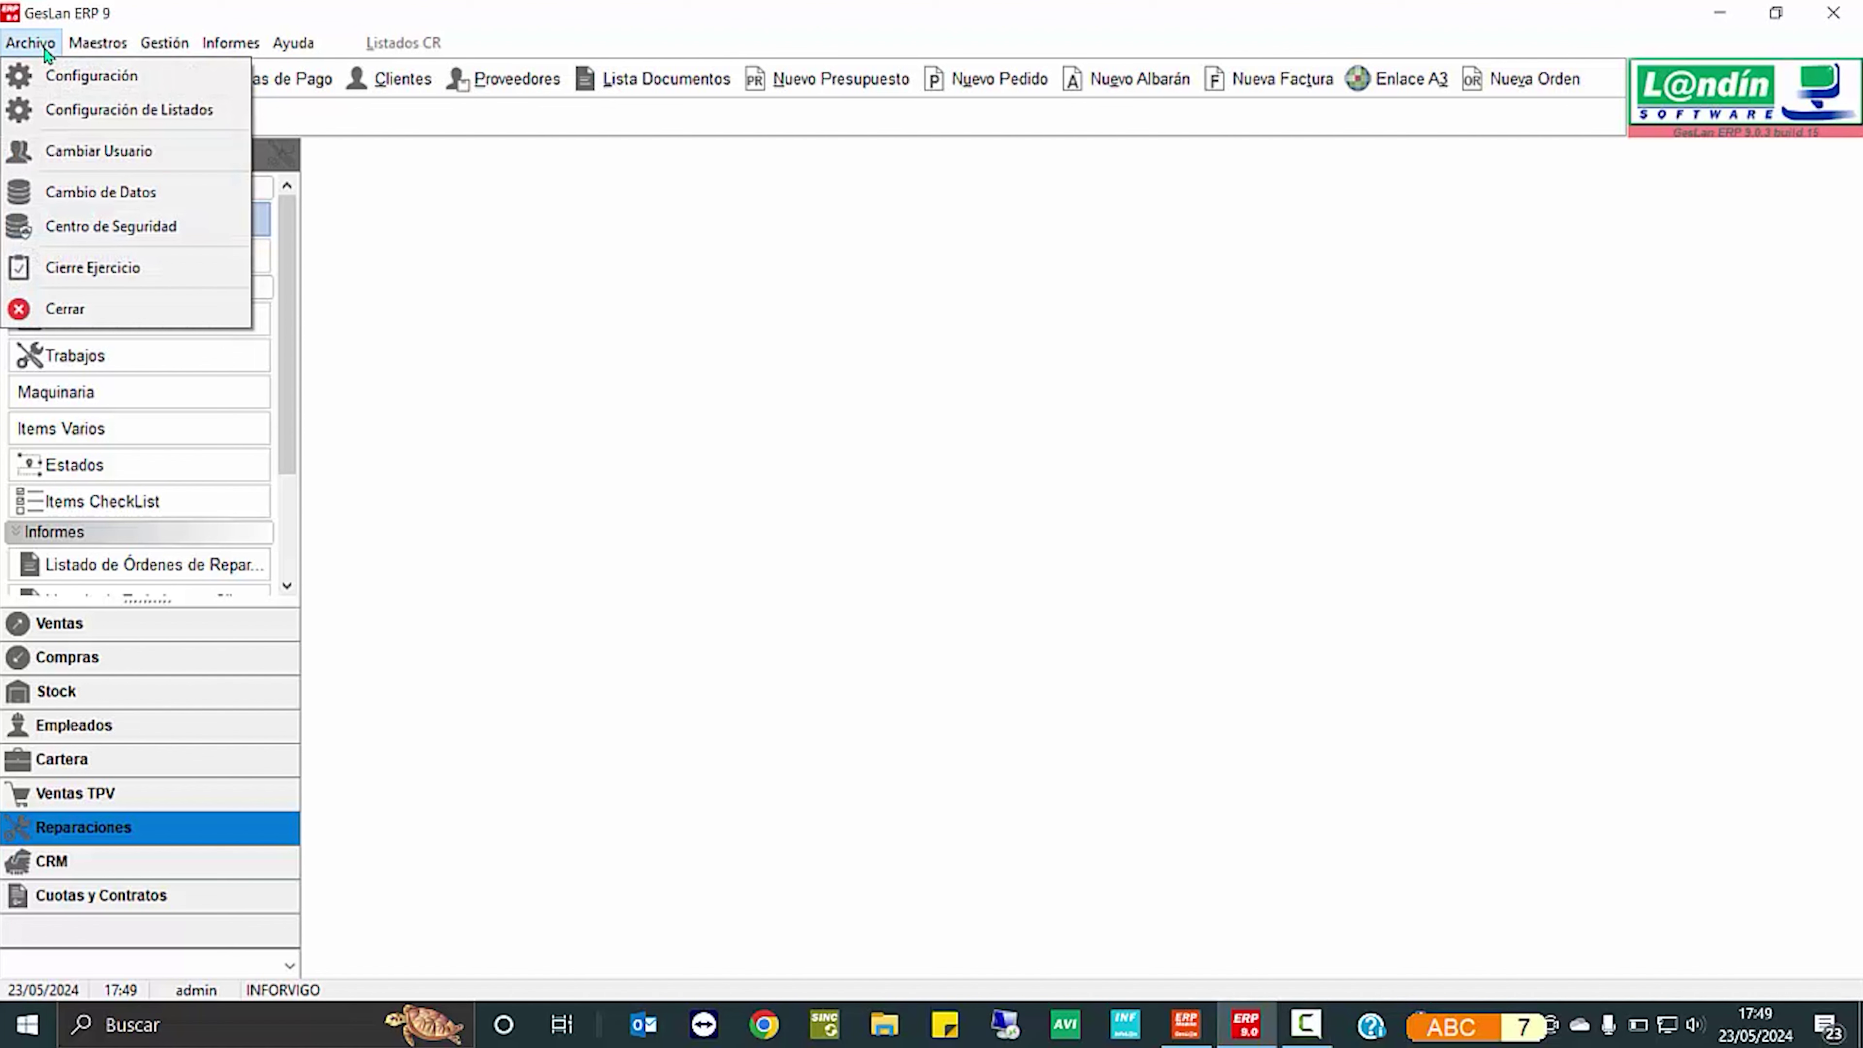
click(70, 76)
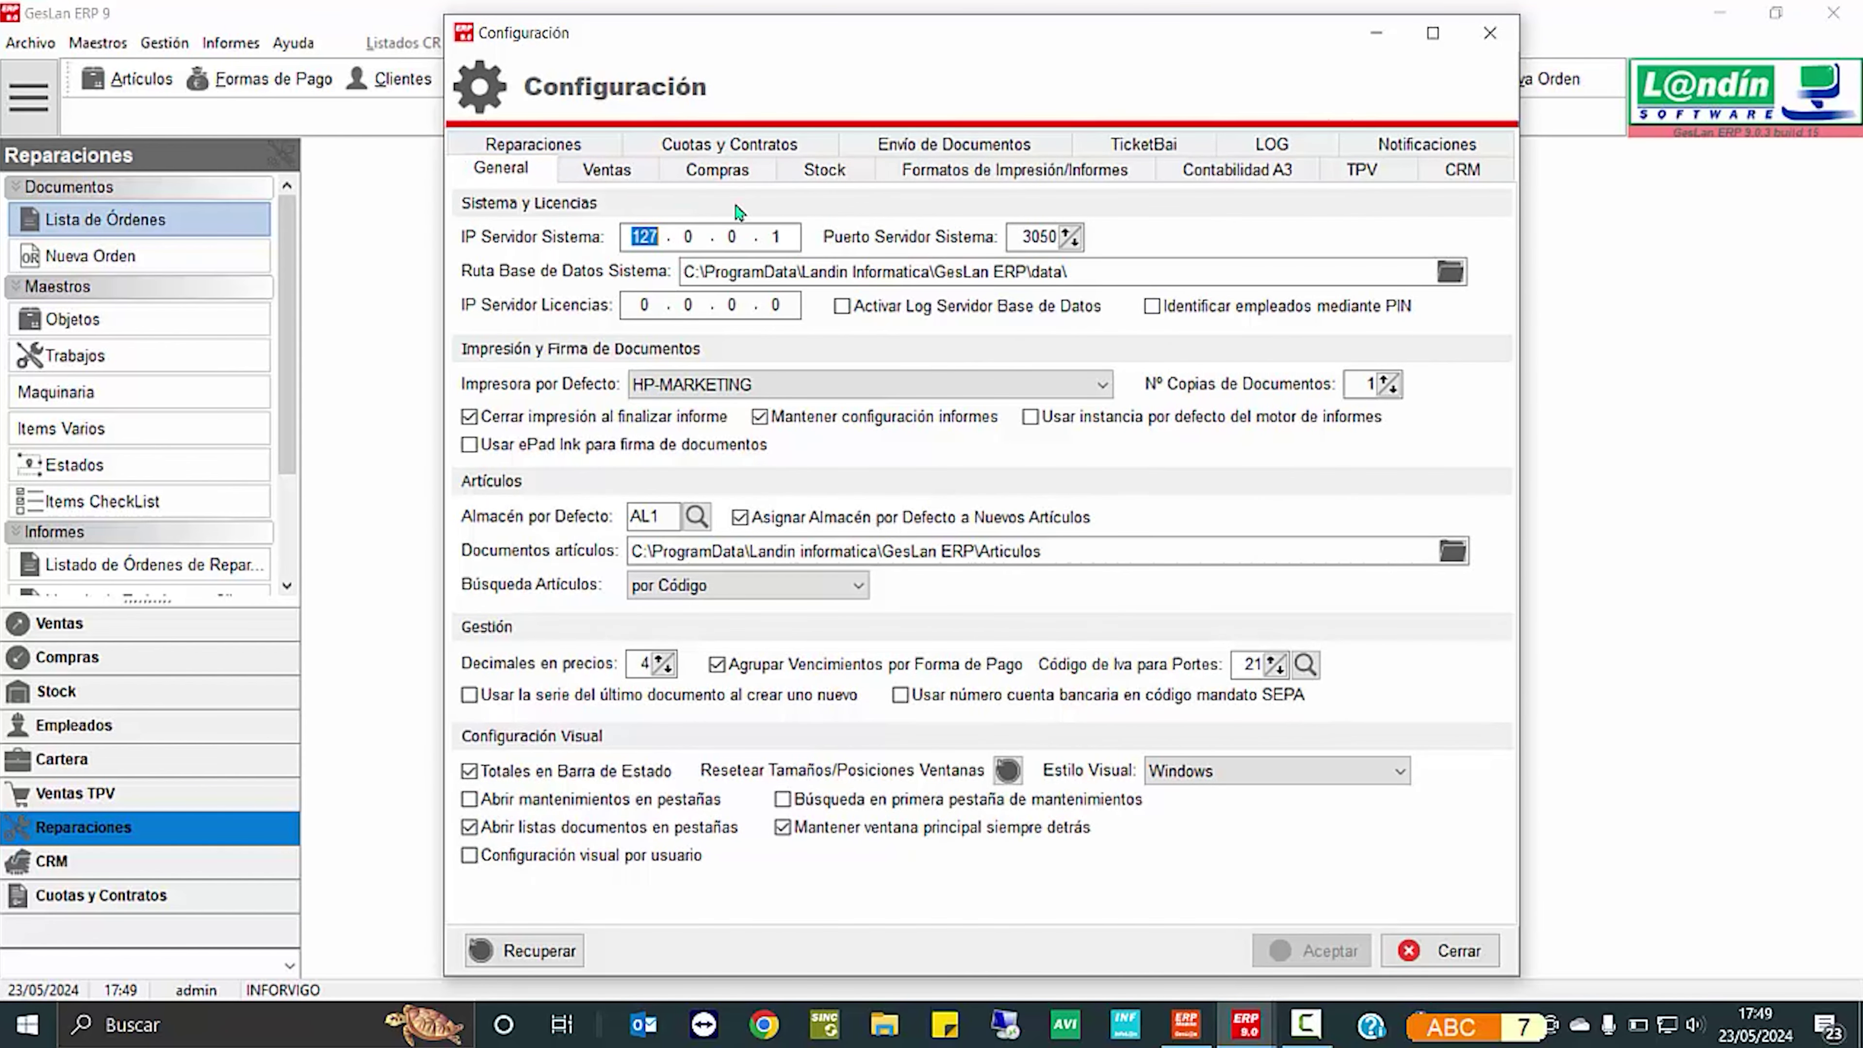
click(587, 145)
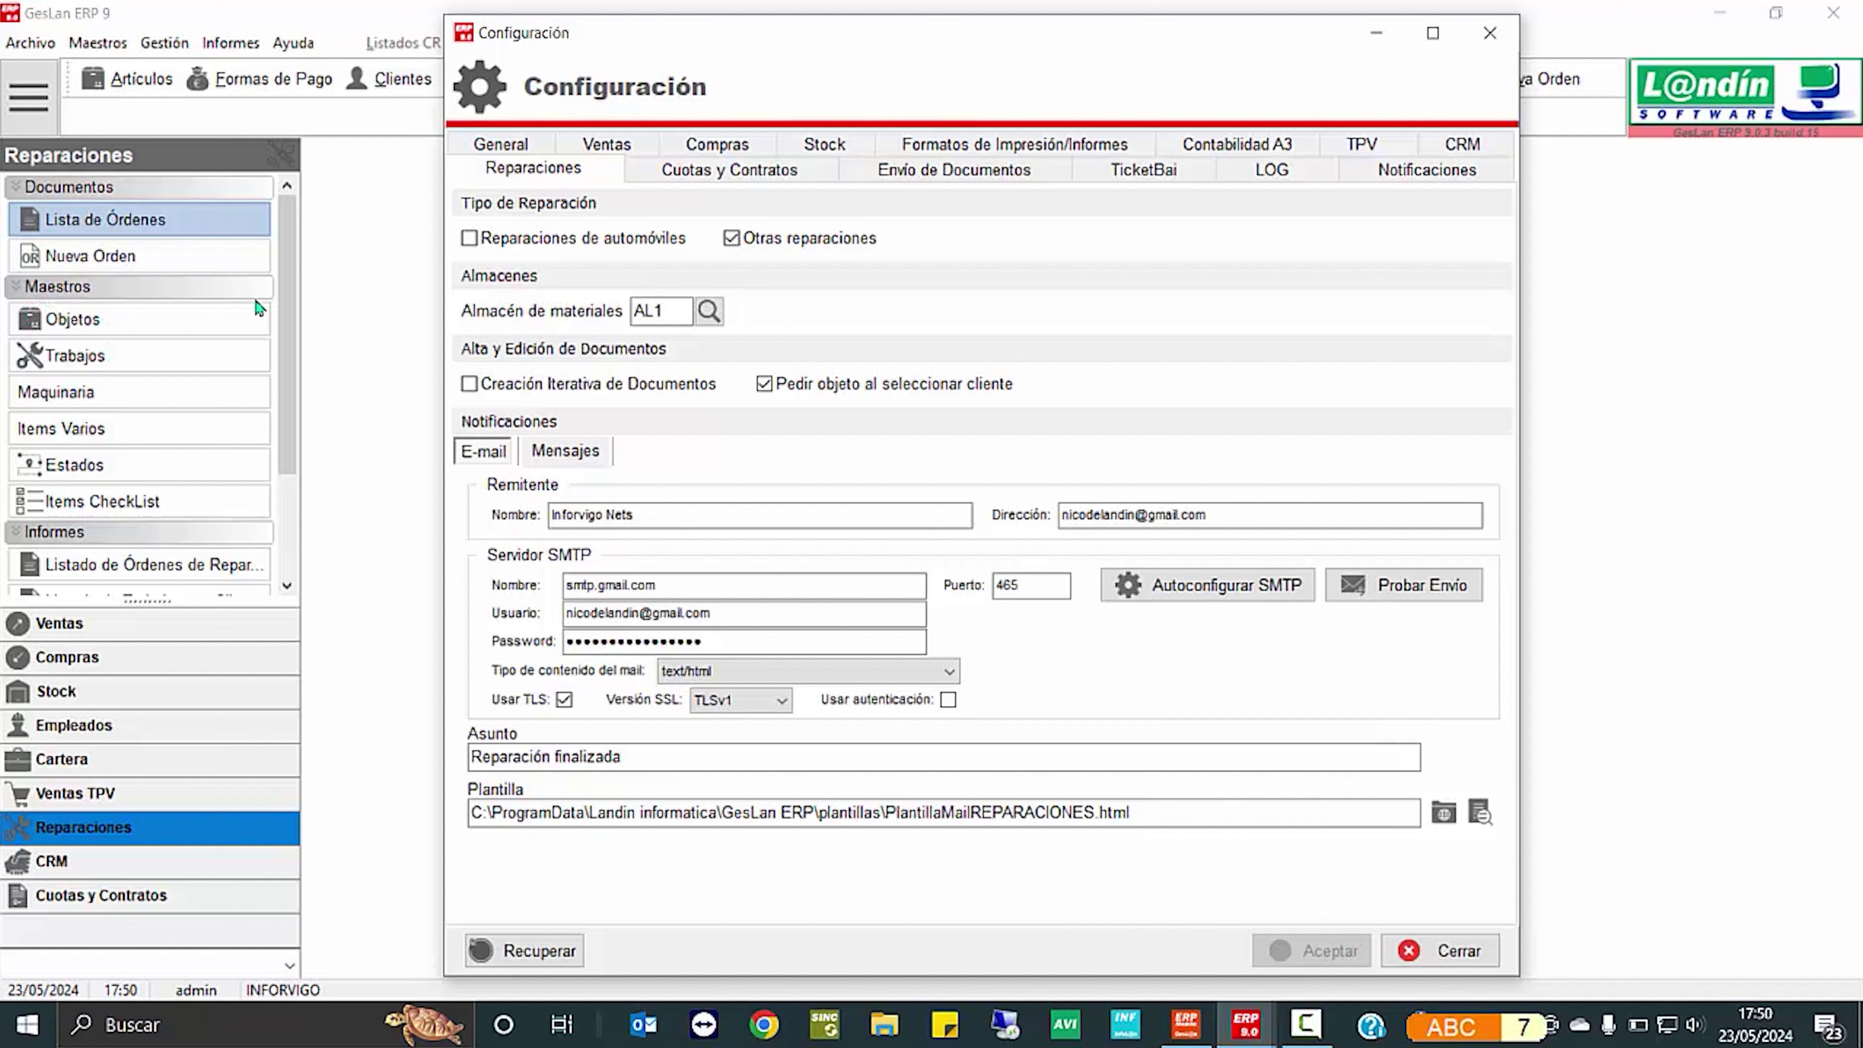
click(470, 240)
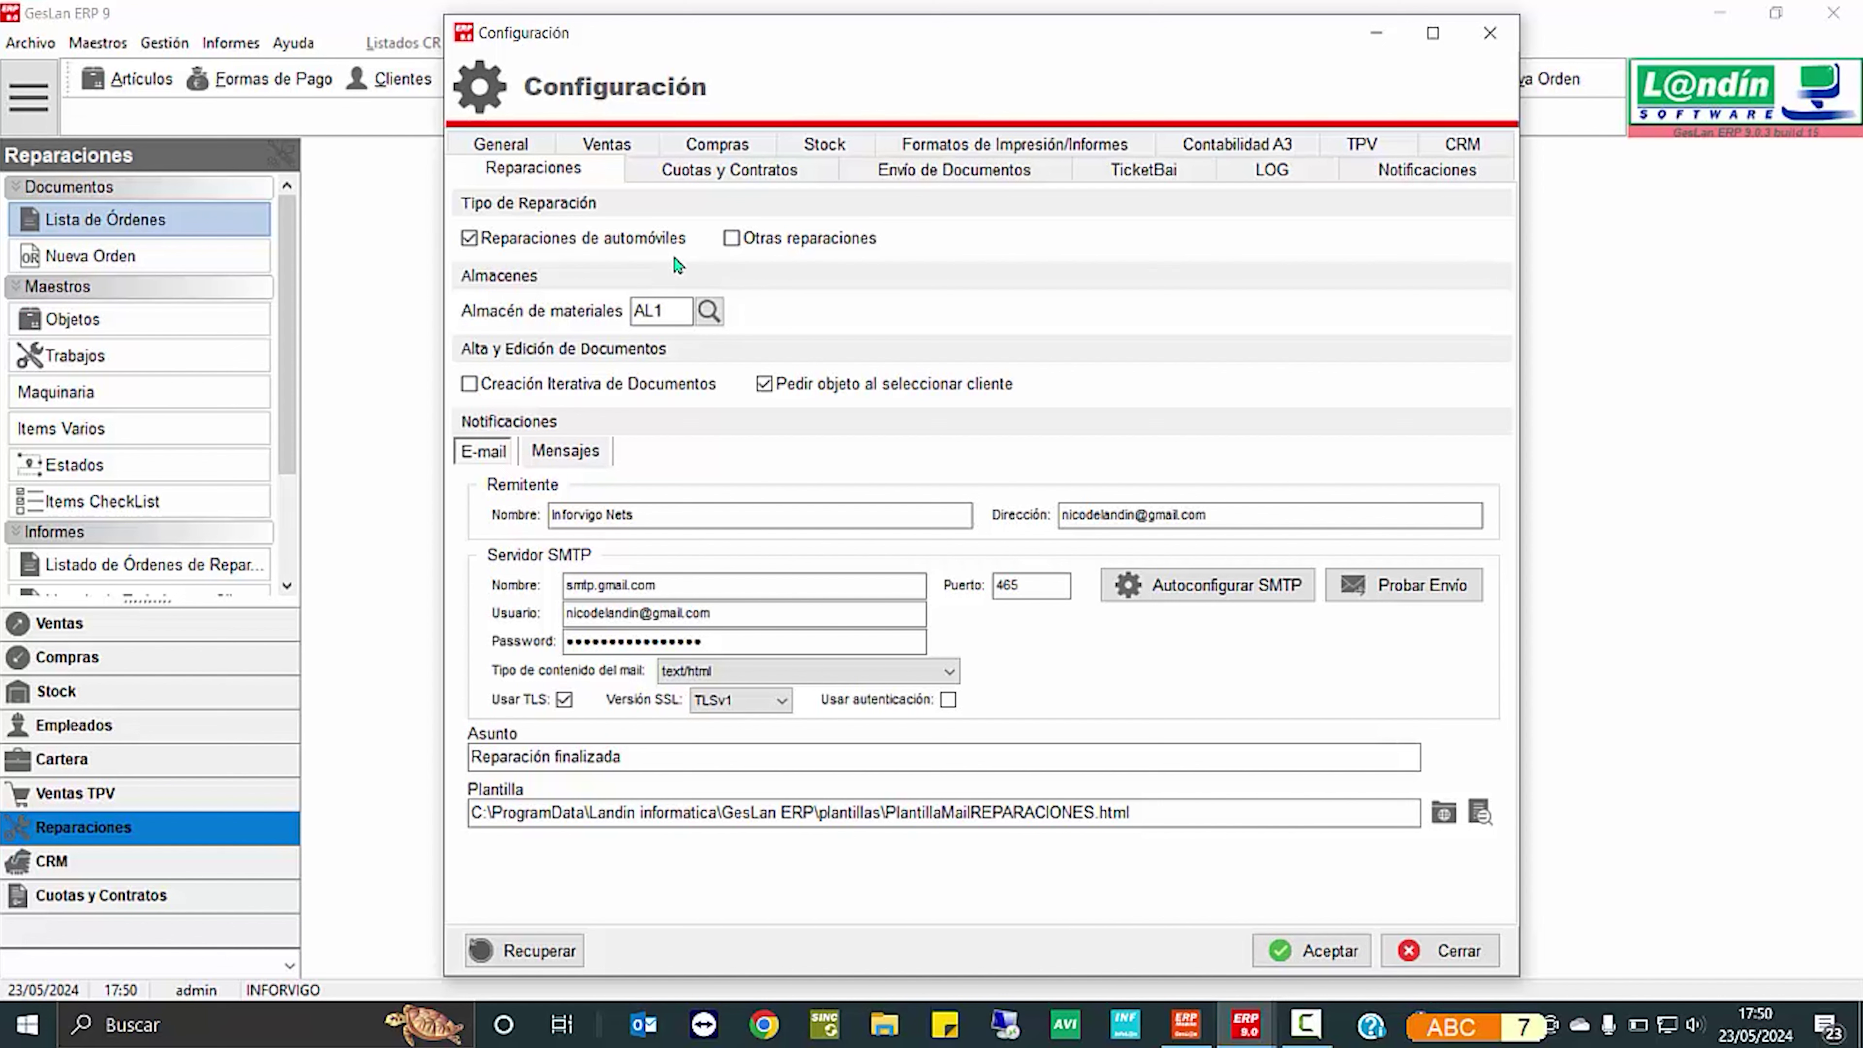
click(1332, 957)
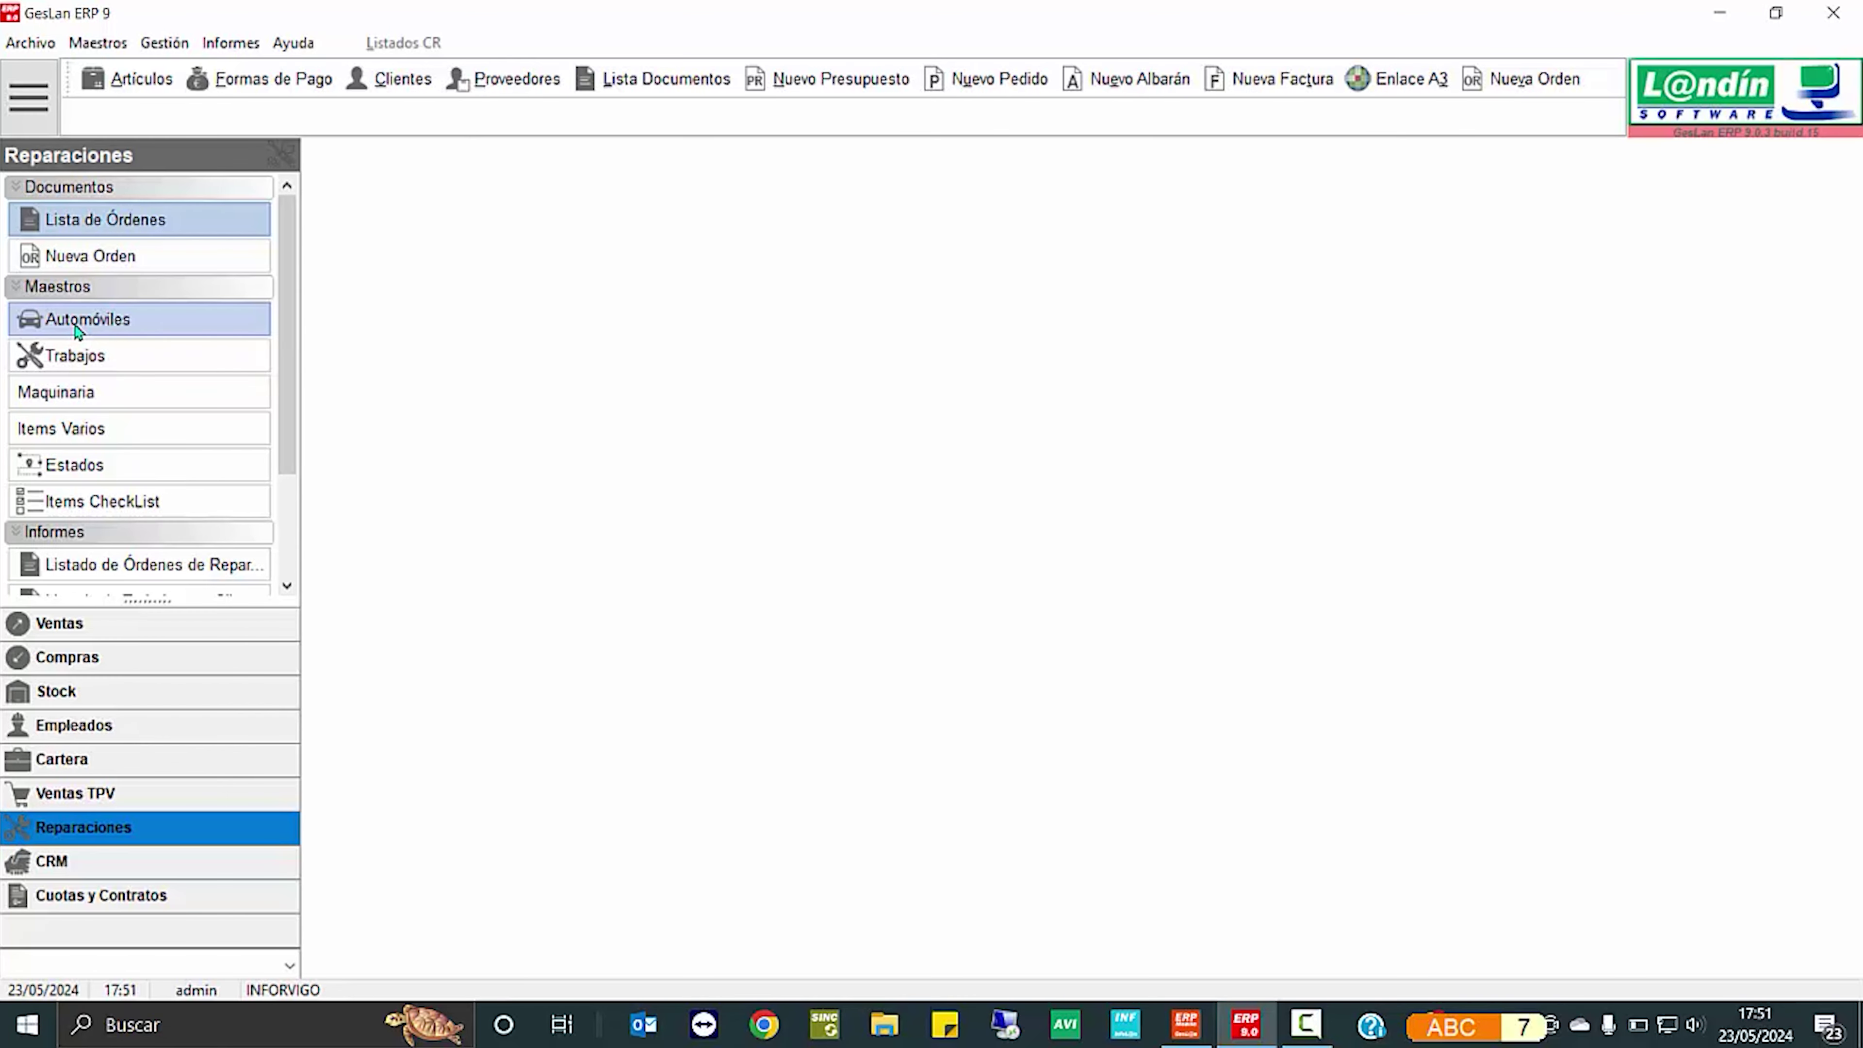
Open the Automóviles master to examine the fields of the vehicle record, and close it
click(99, 329)
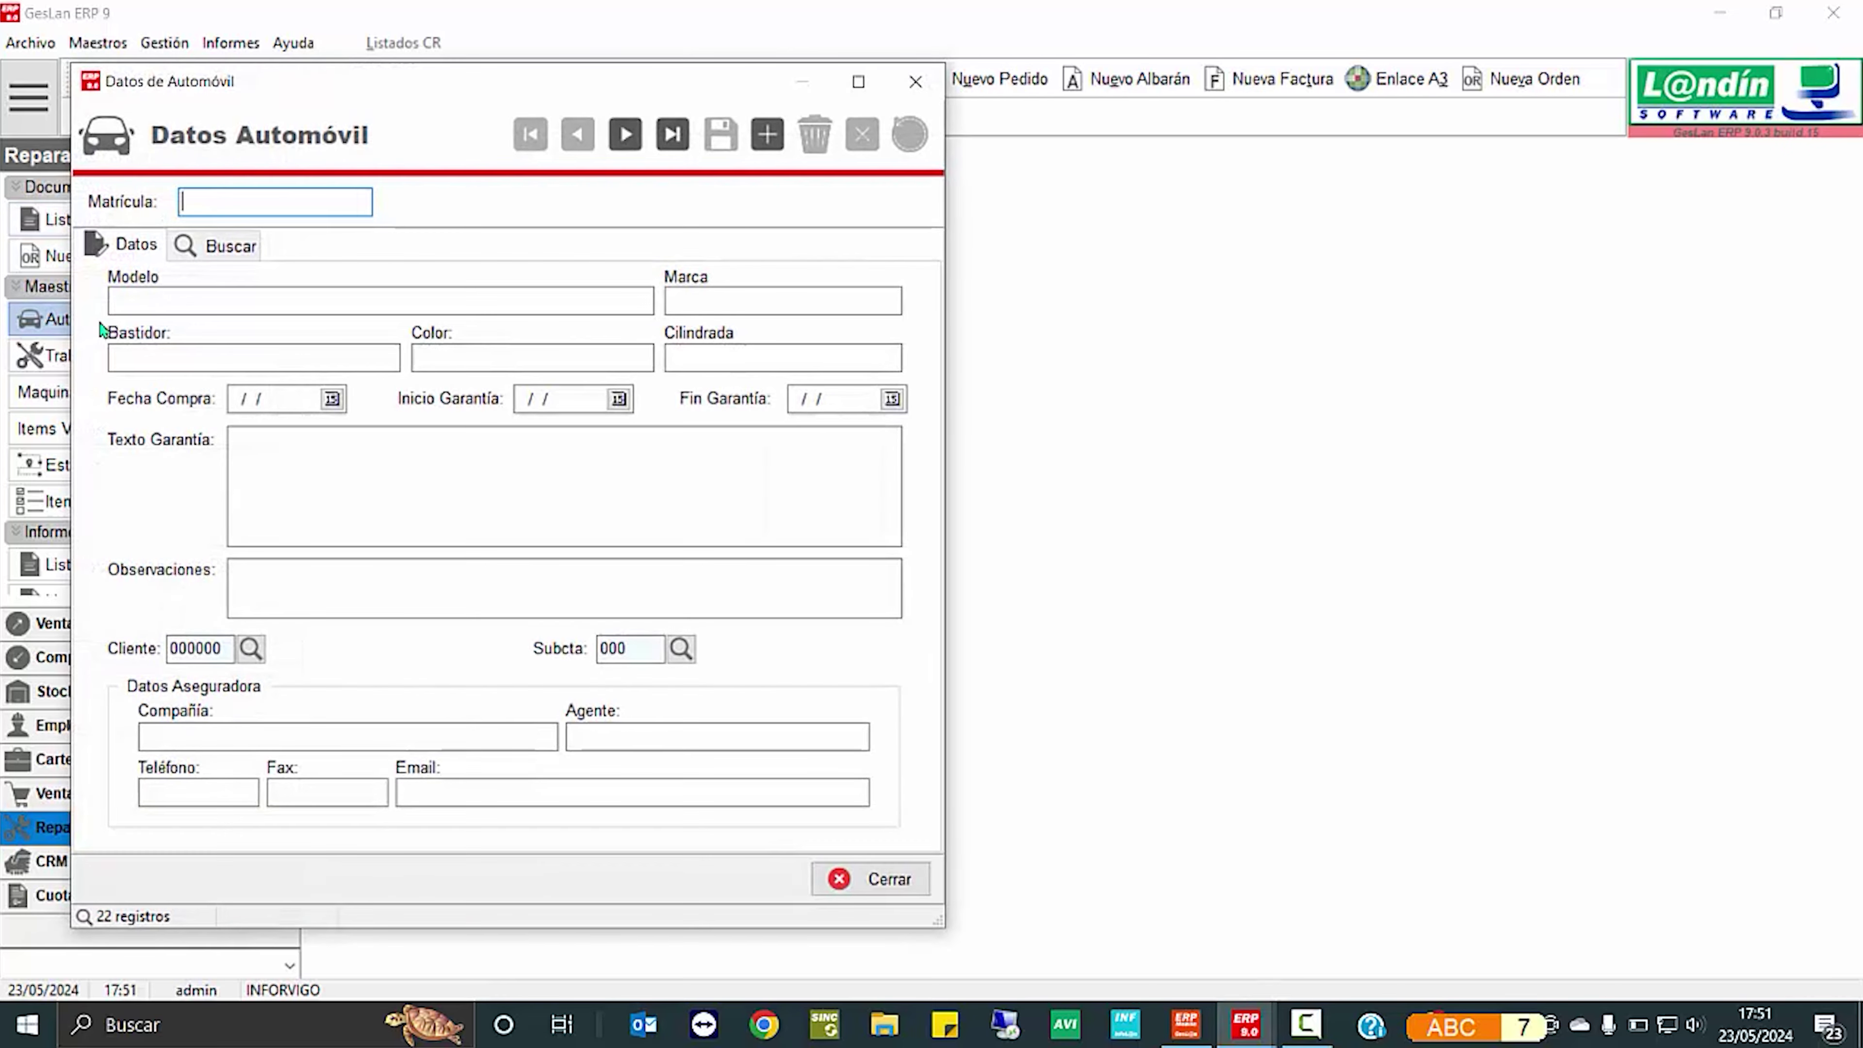
drag(393, 108, 734, 125)
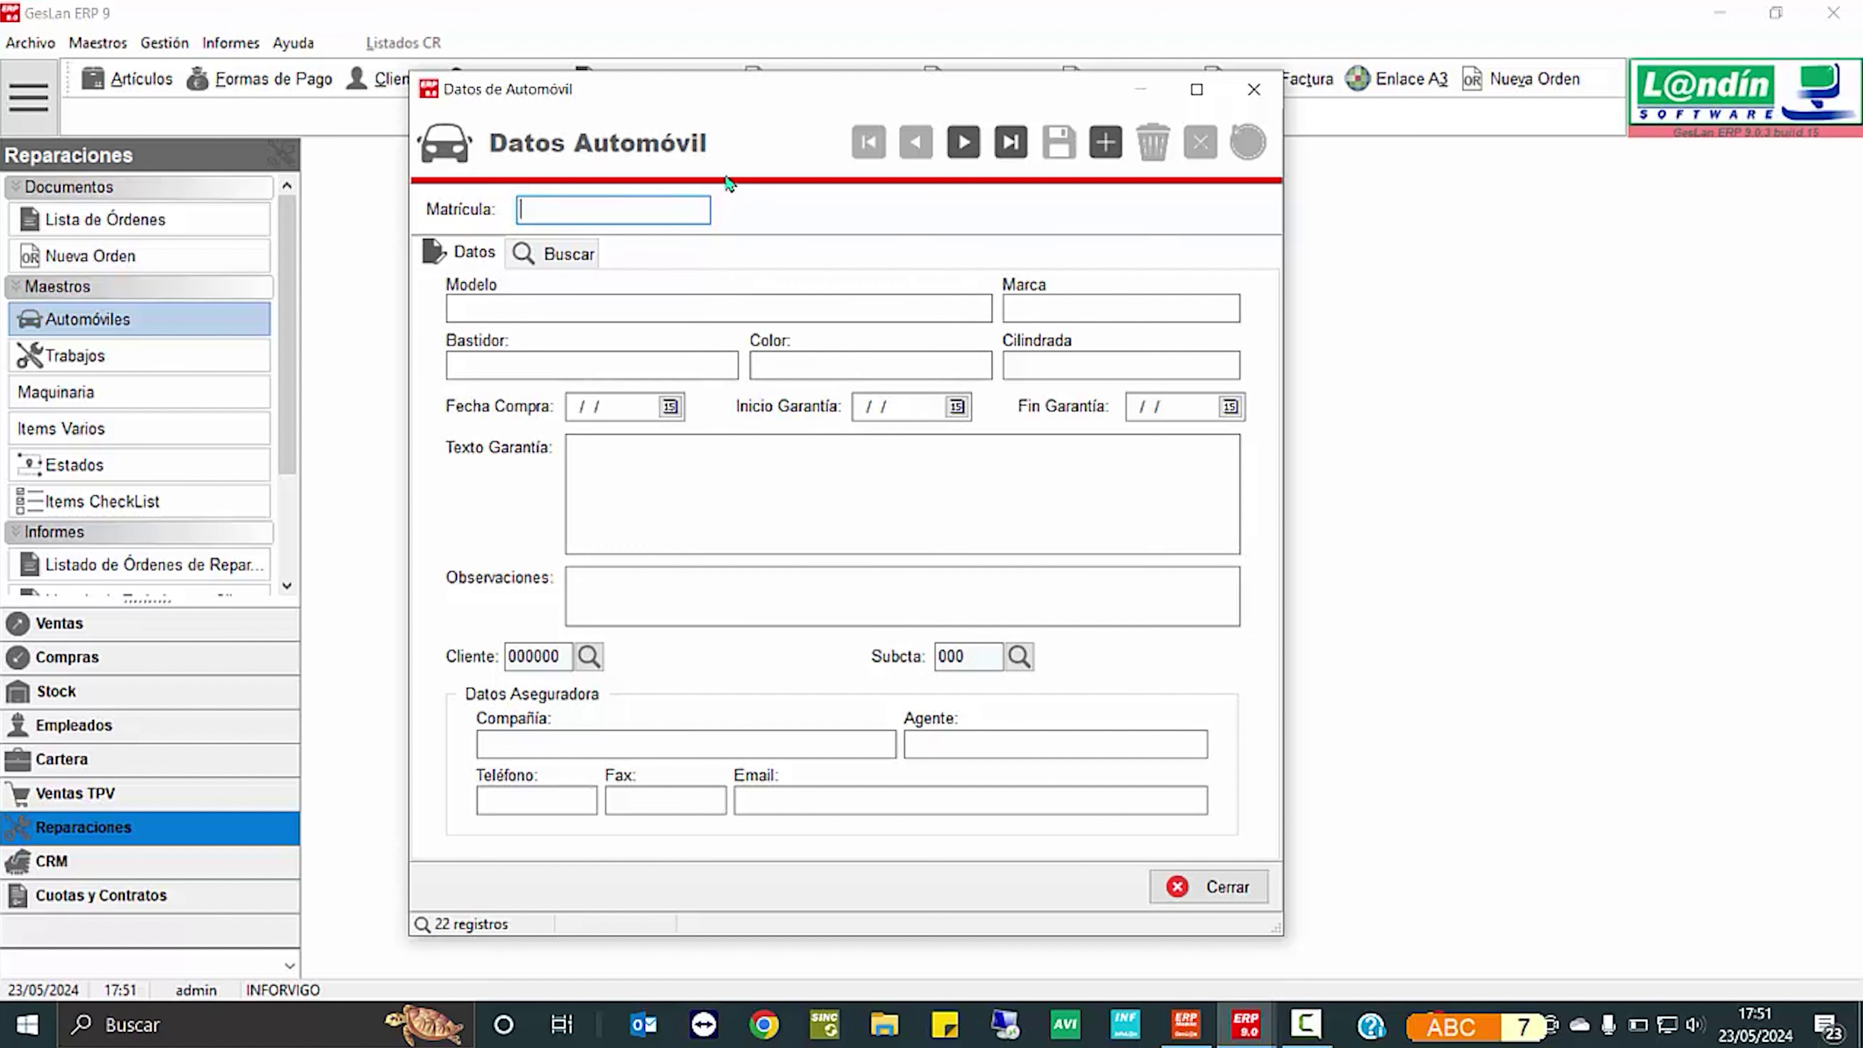
click(1254, 90)
Set the repair type to Otras reparaciones in the Reparaciones configuration and accept the change
click(30, 42)
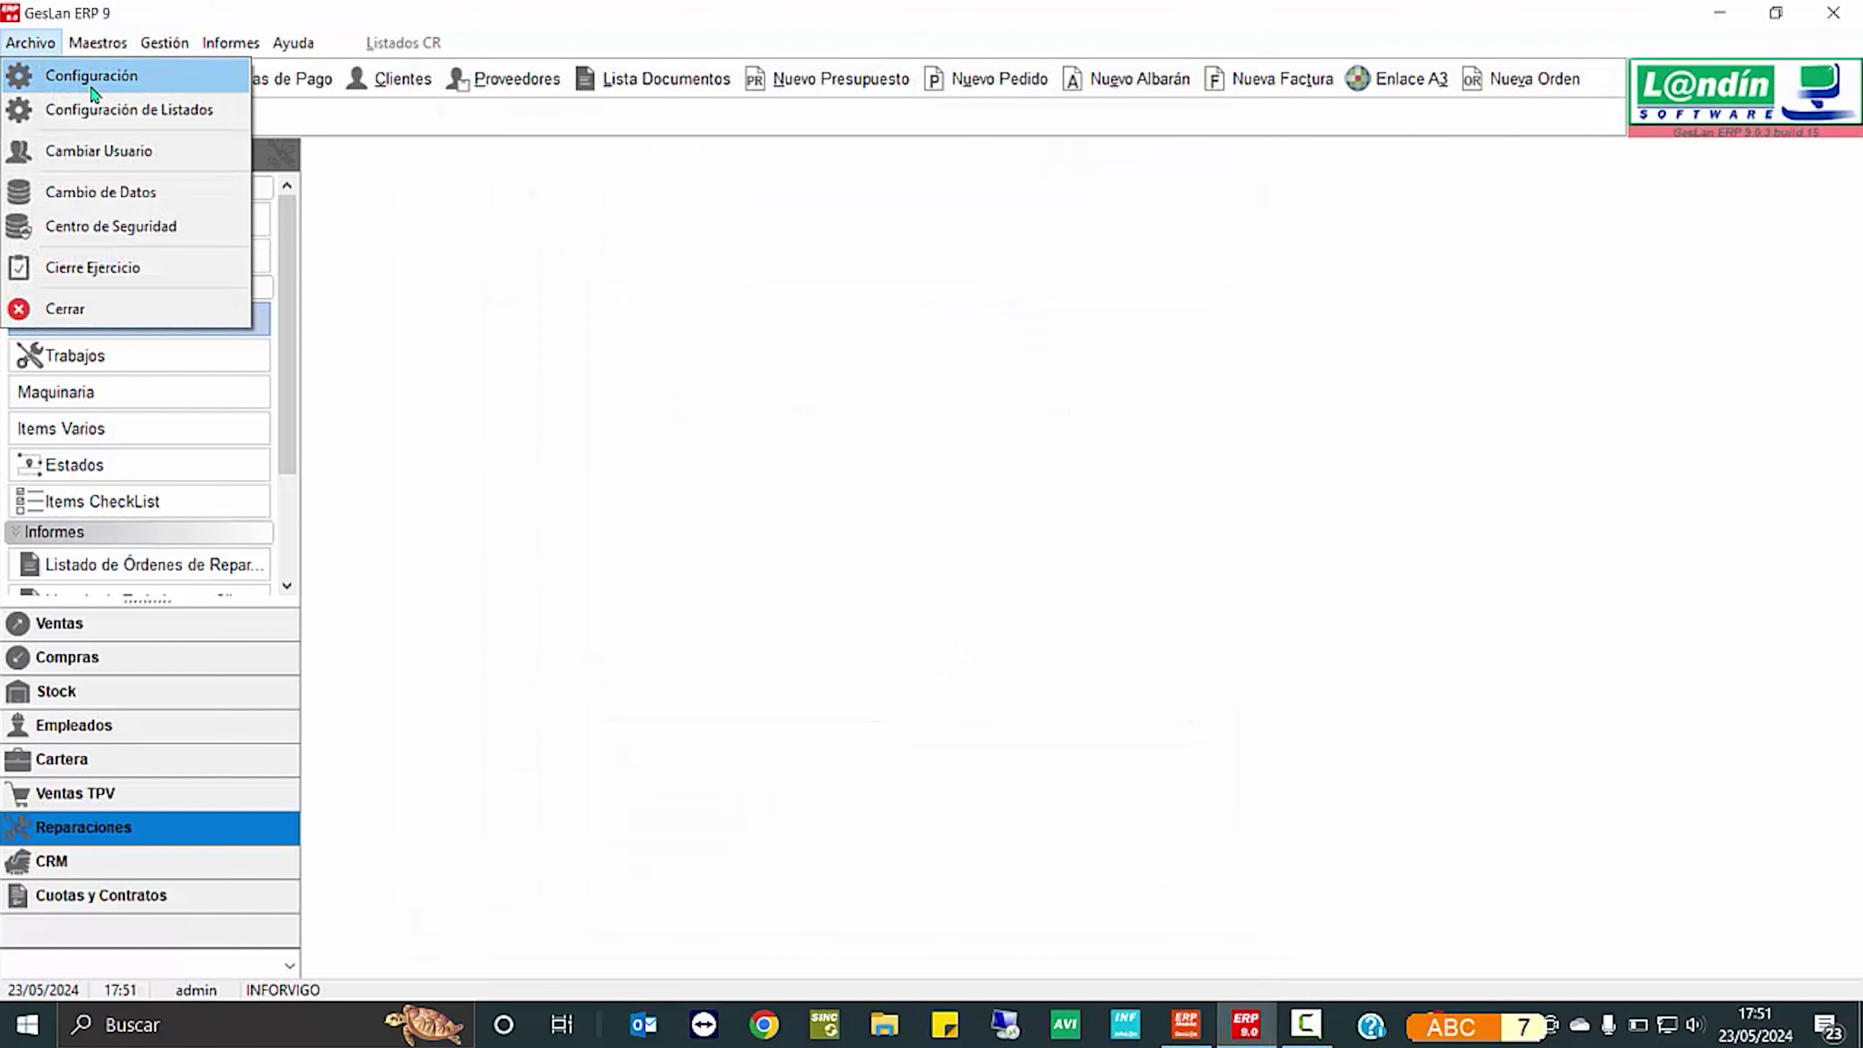
click(50, 76)
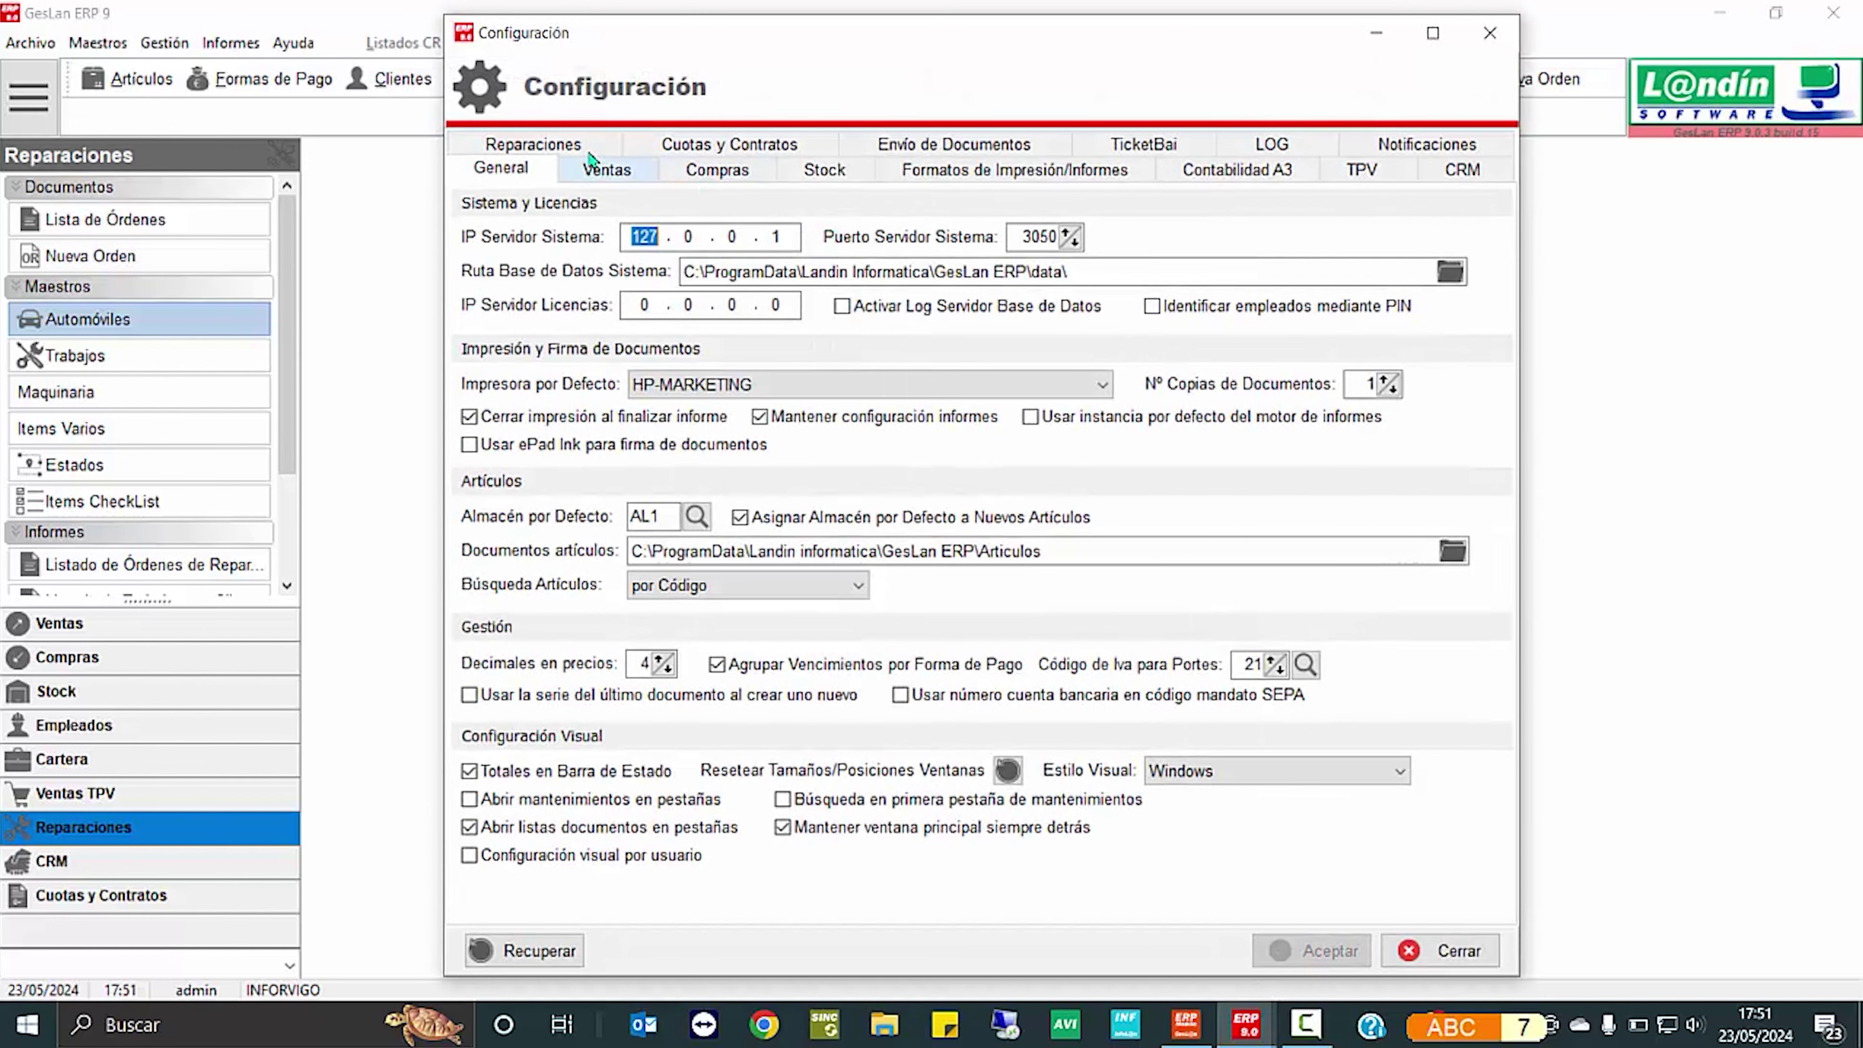
click(587, 147)
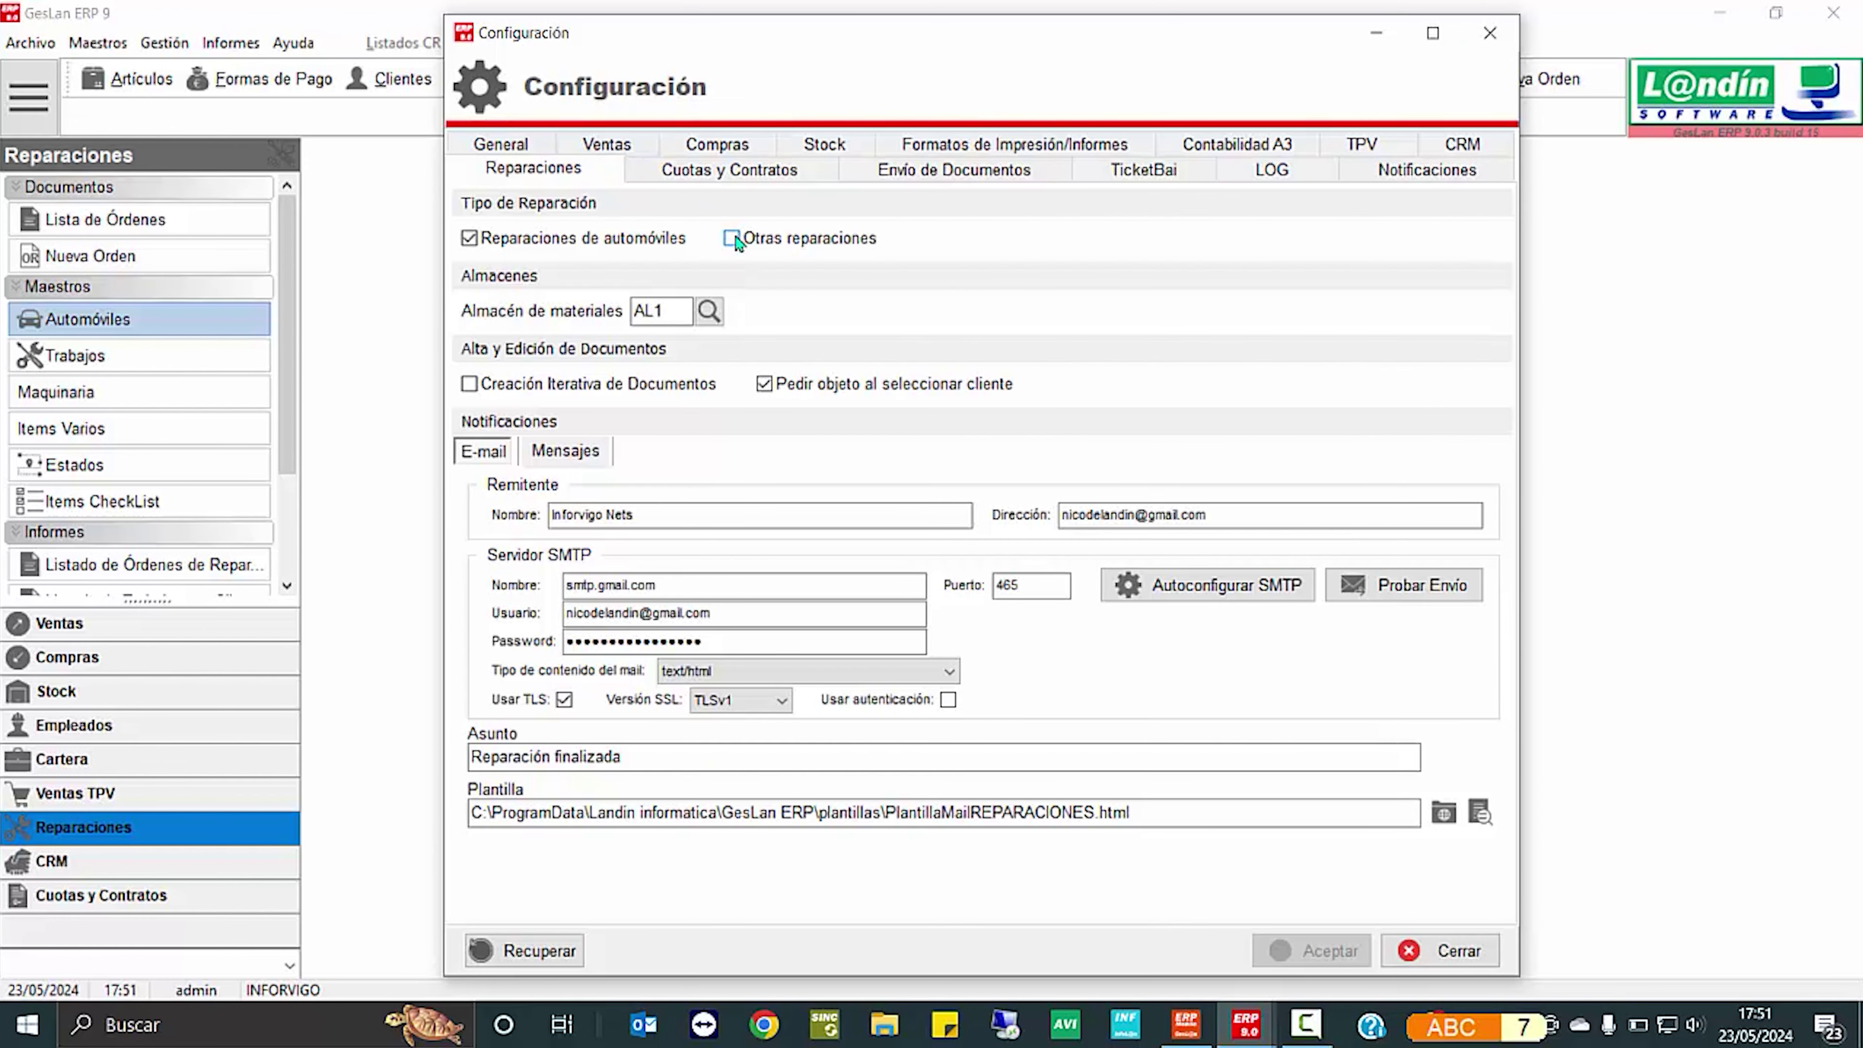
click(732, 239)
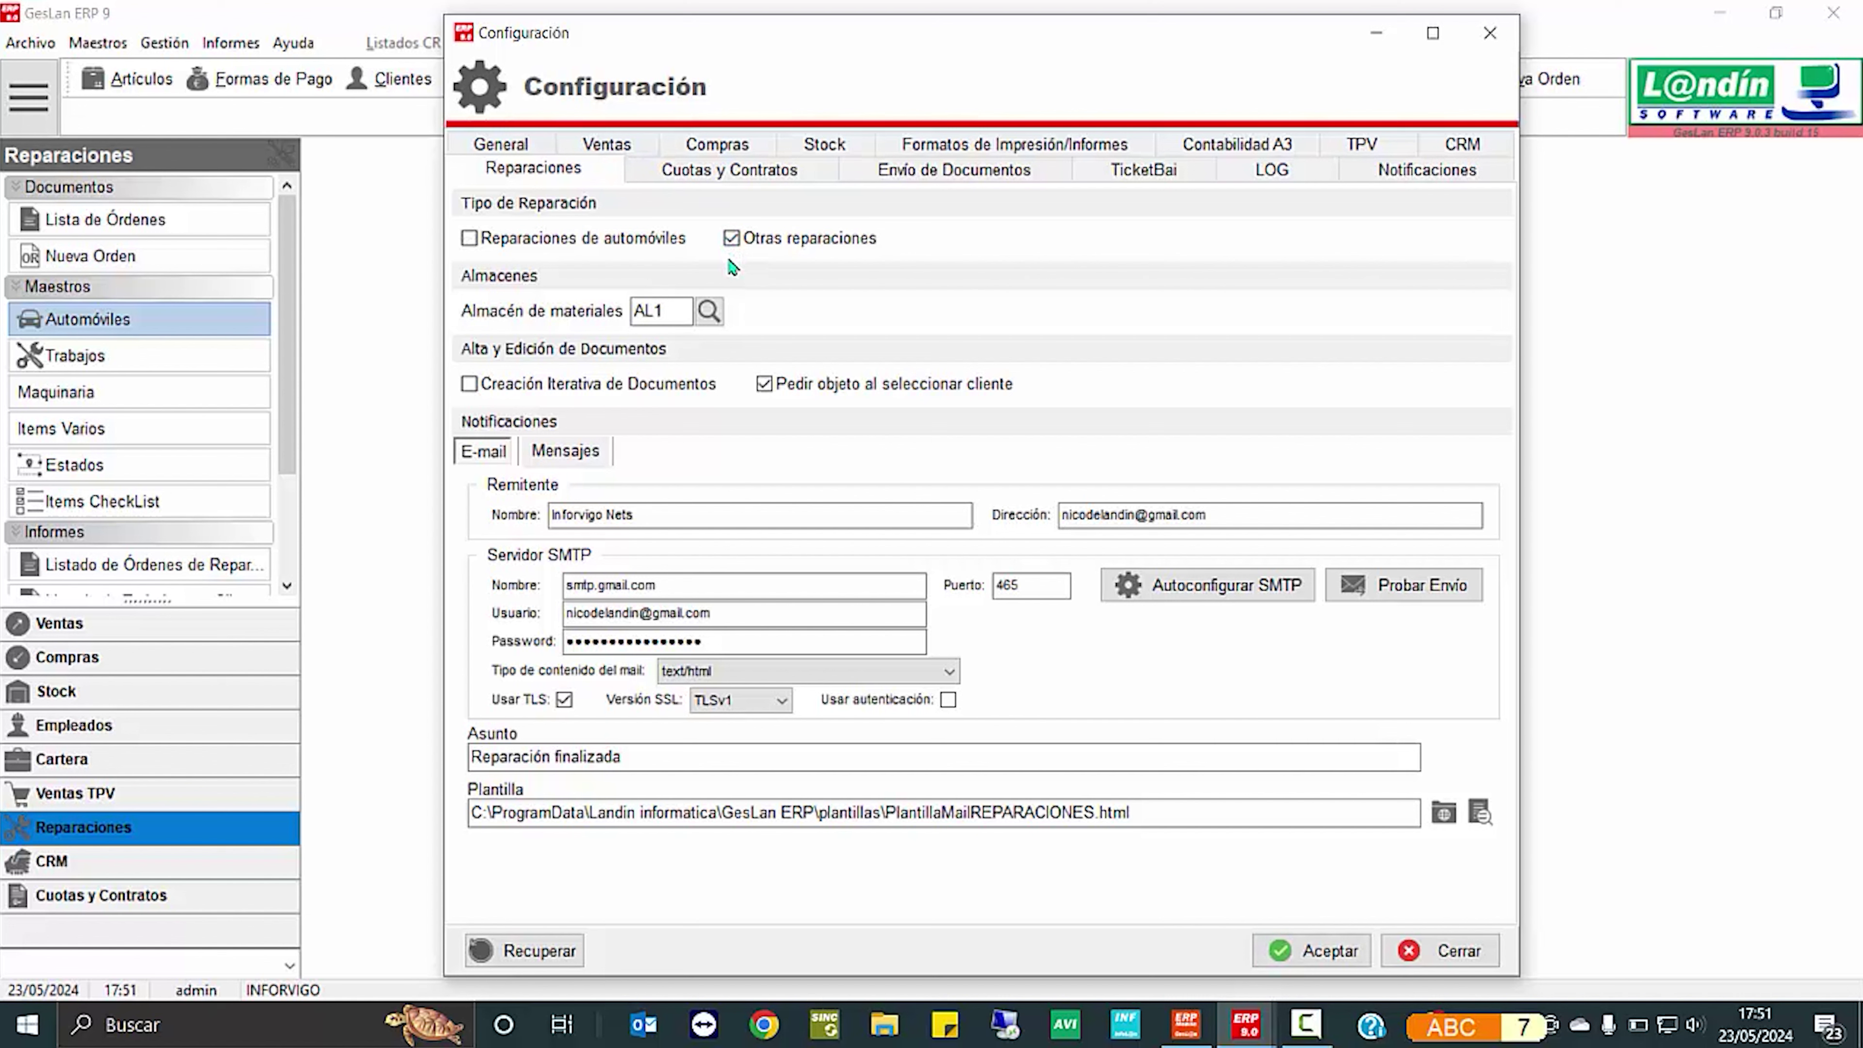
click(1306, 952)
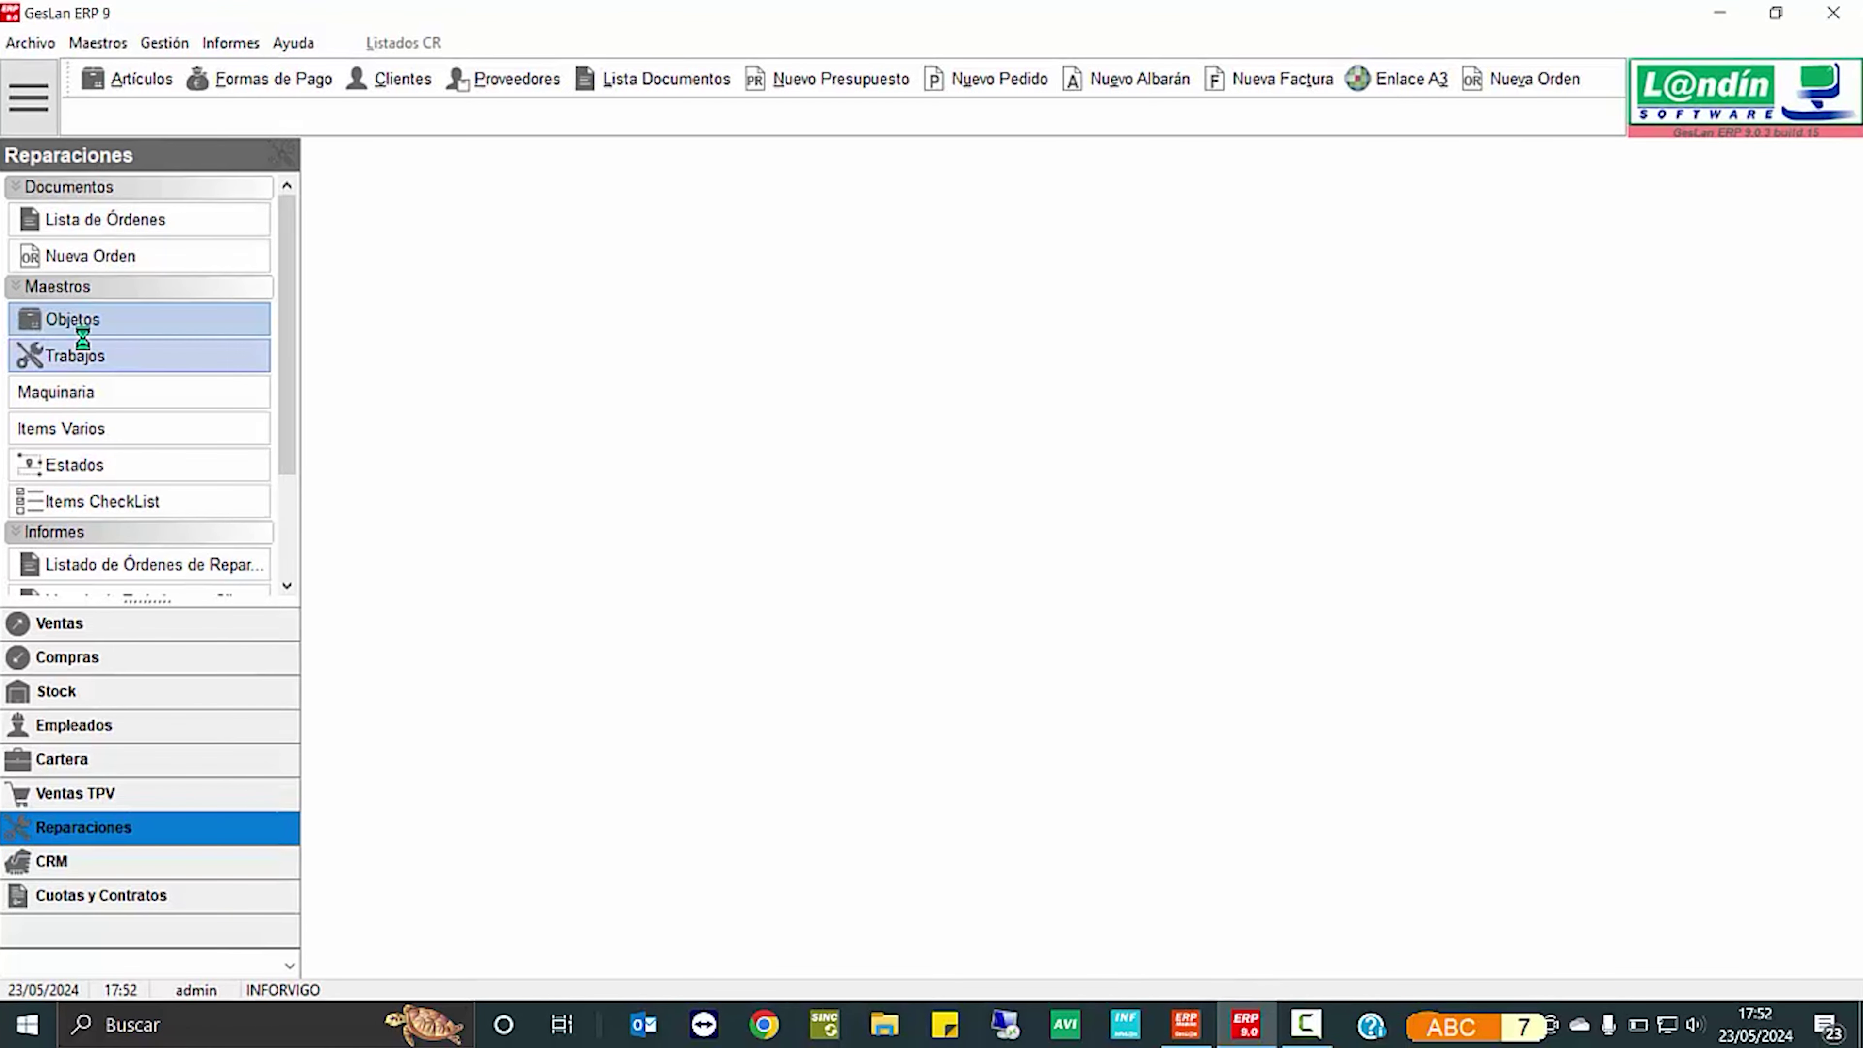
Look up the HP OMEN 870-230NS in the Objetos master, examine its record and close it
click(97, 323)
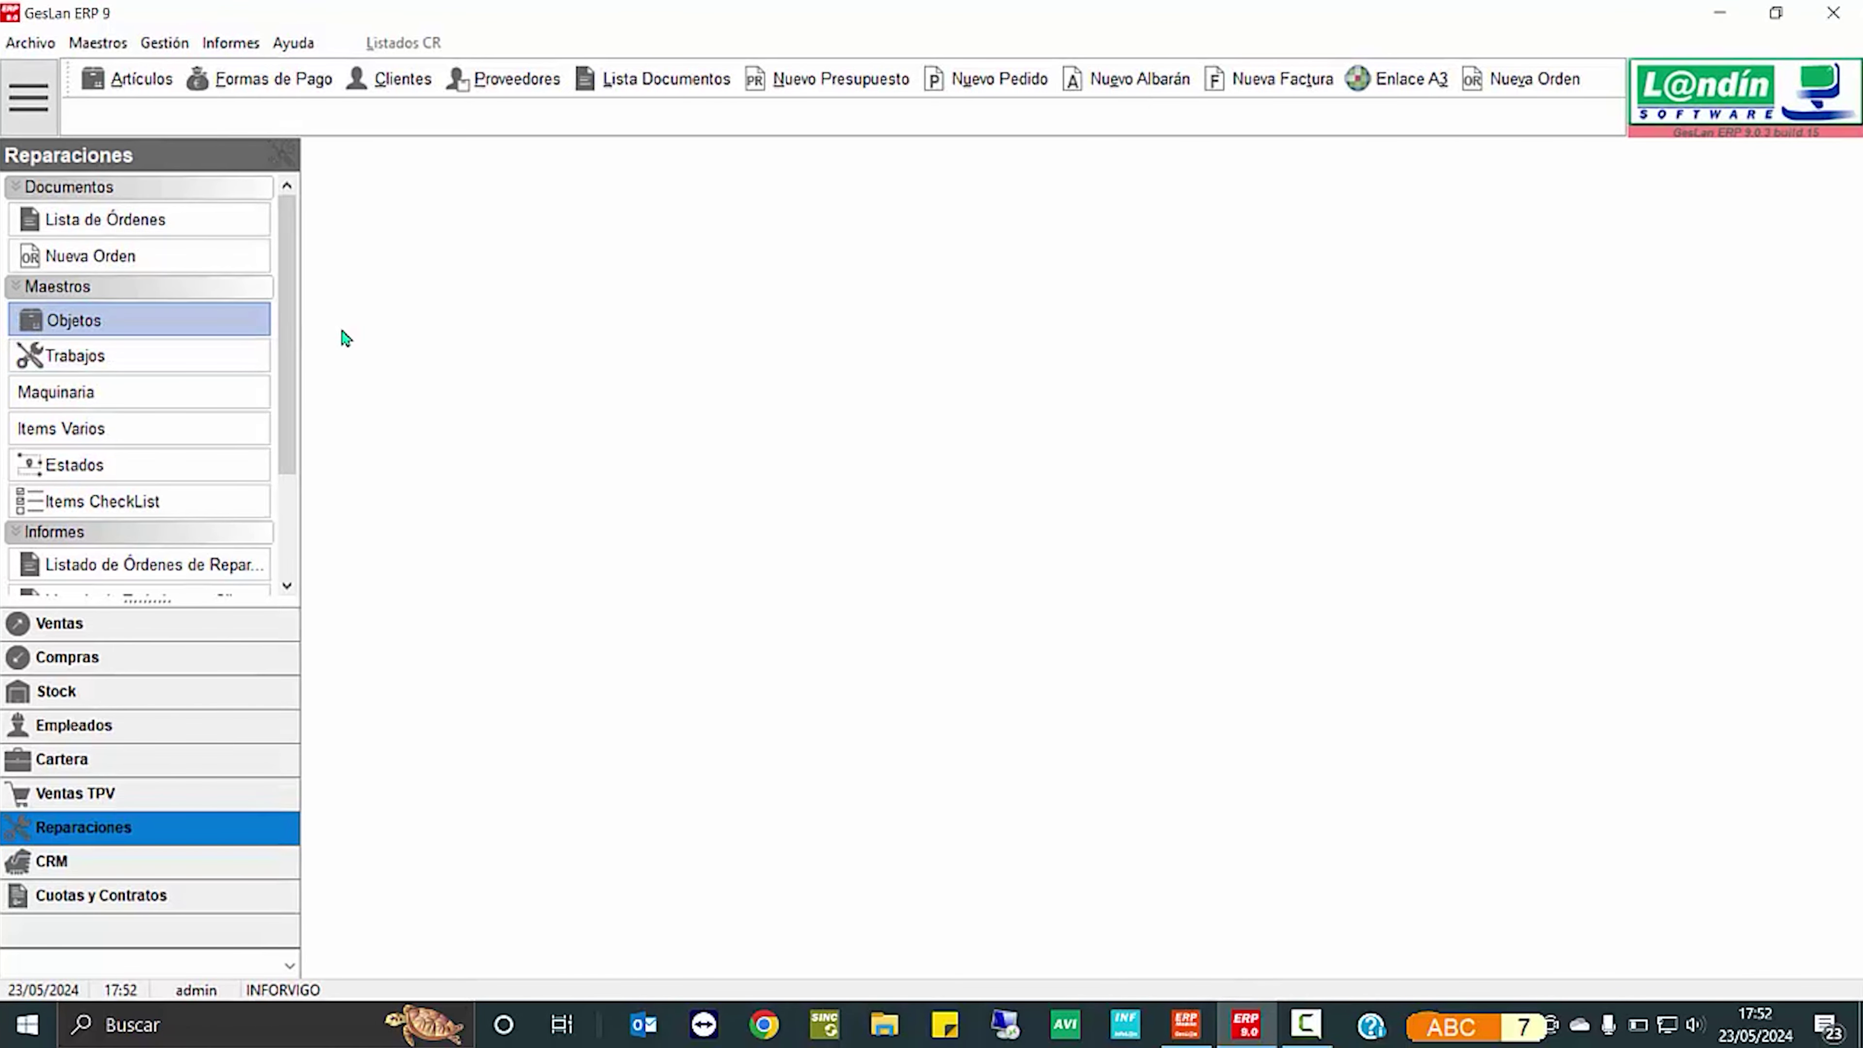
click(582, 256)
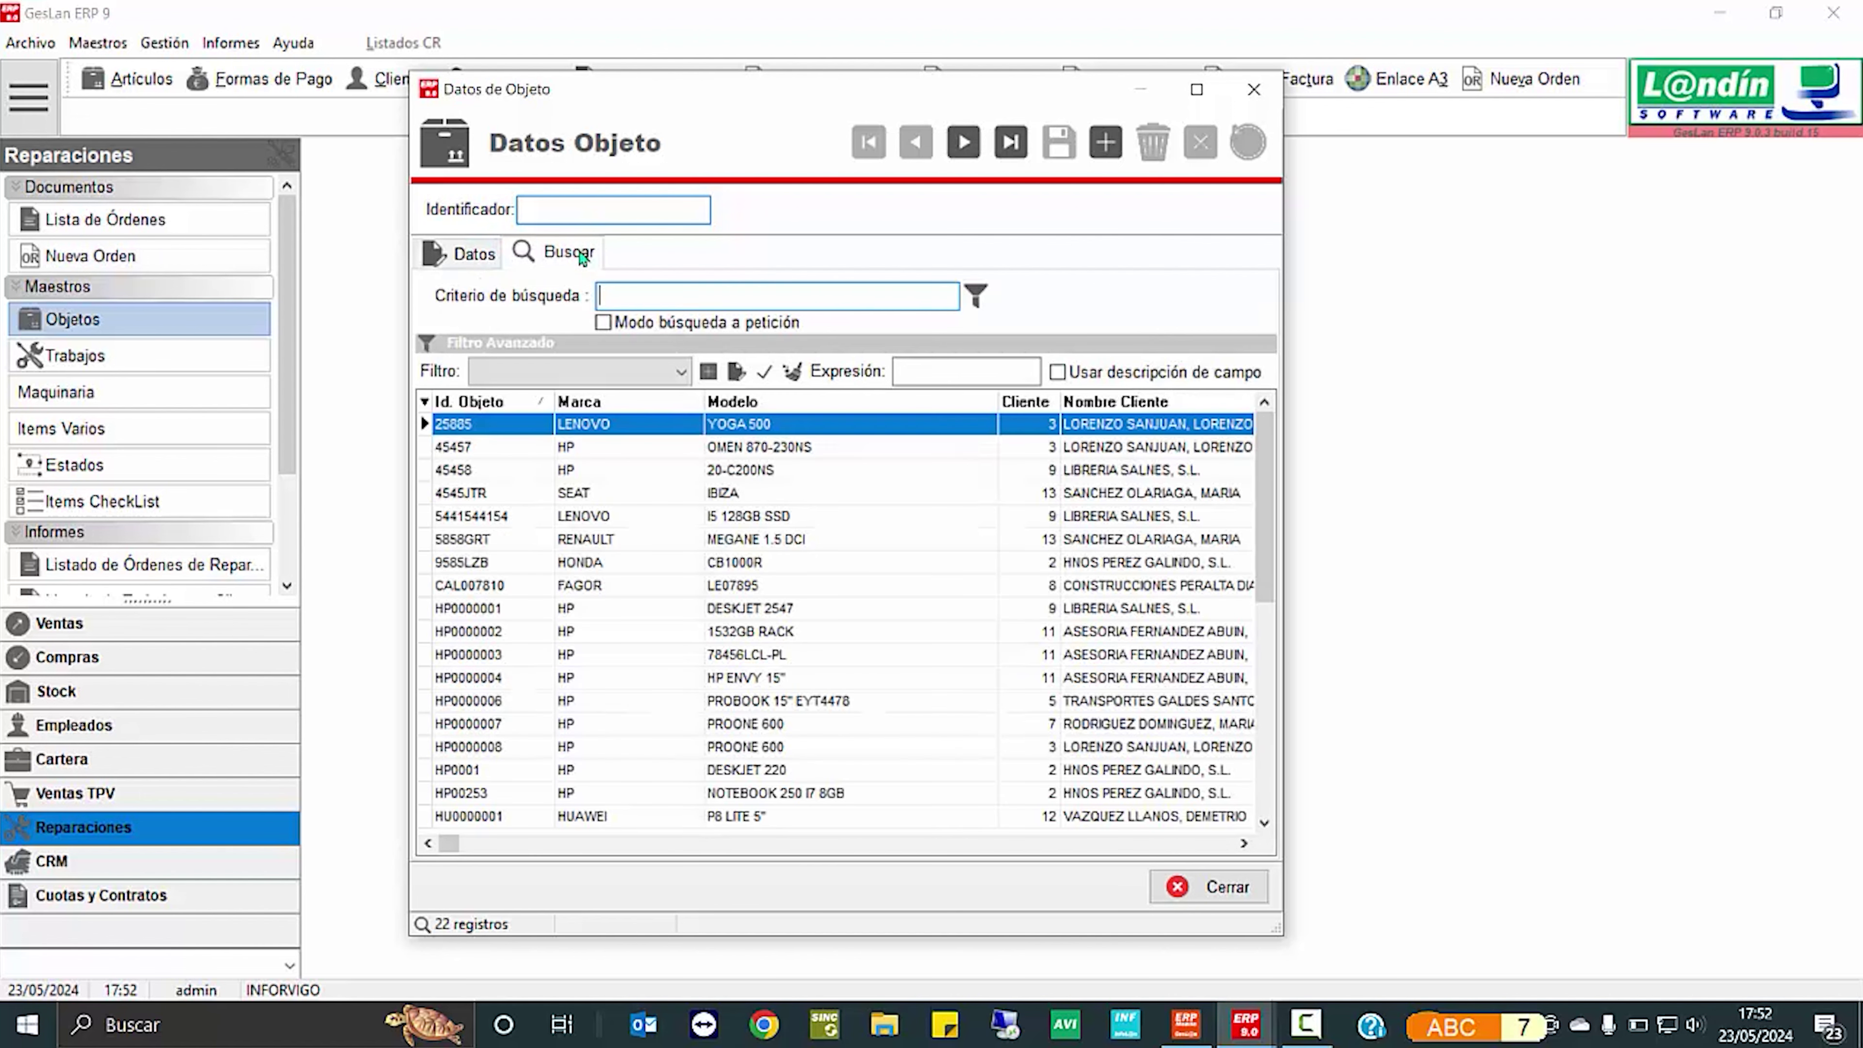
double_click(761, 450)
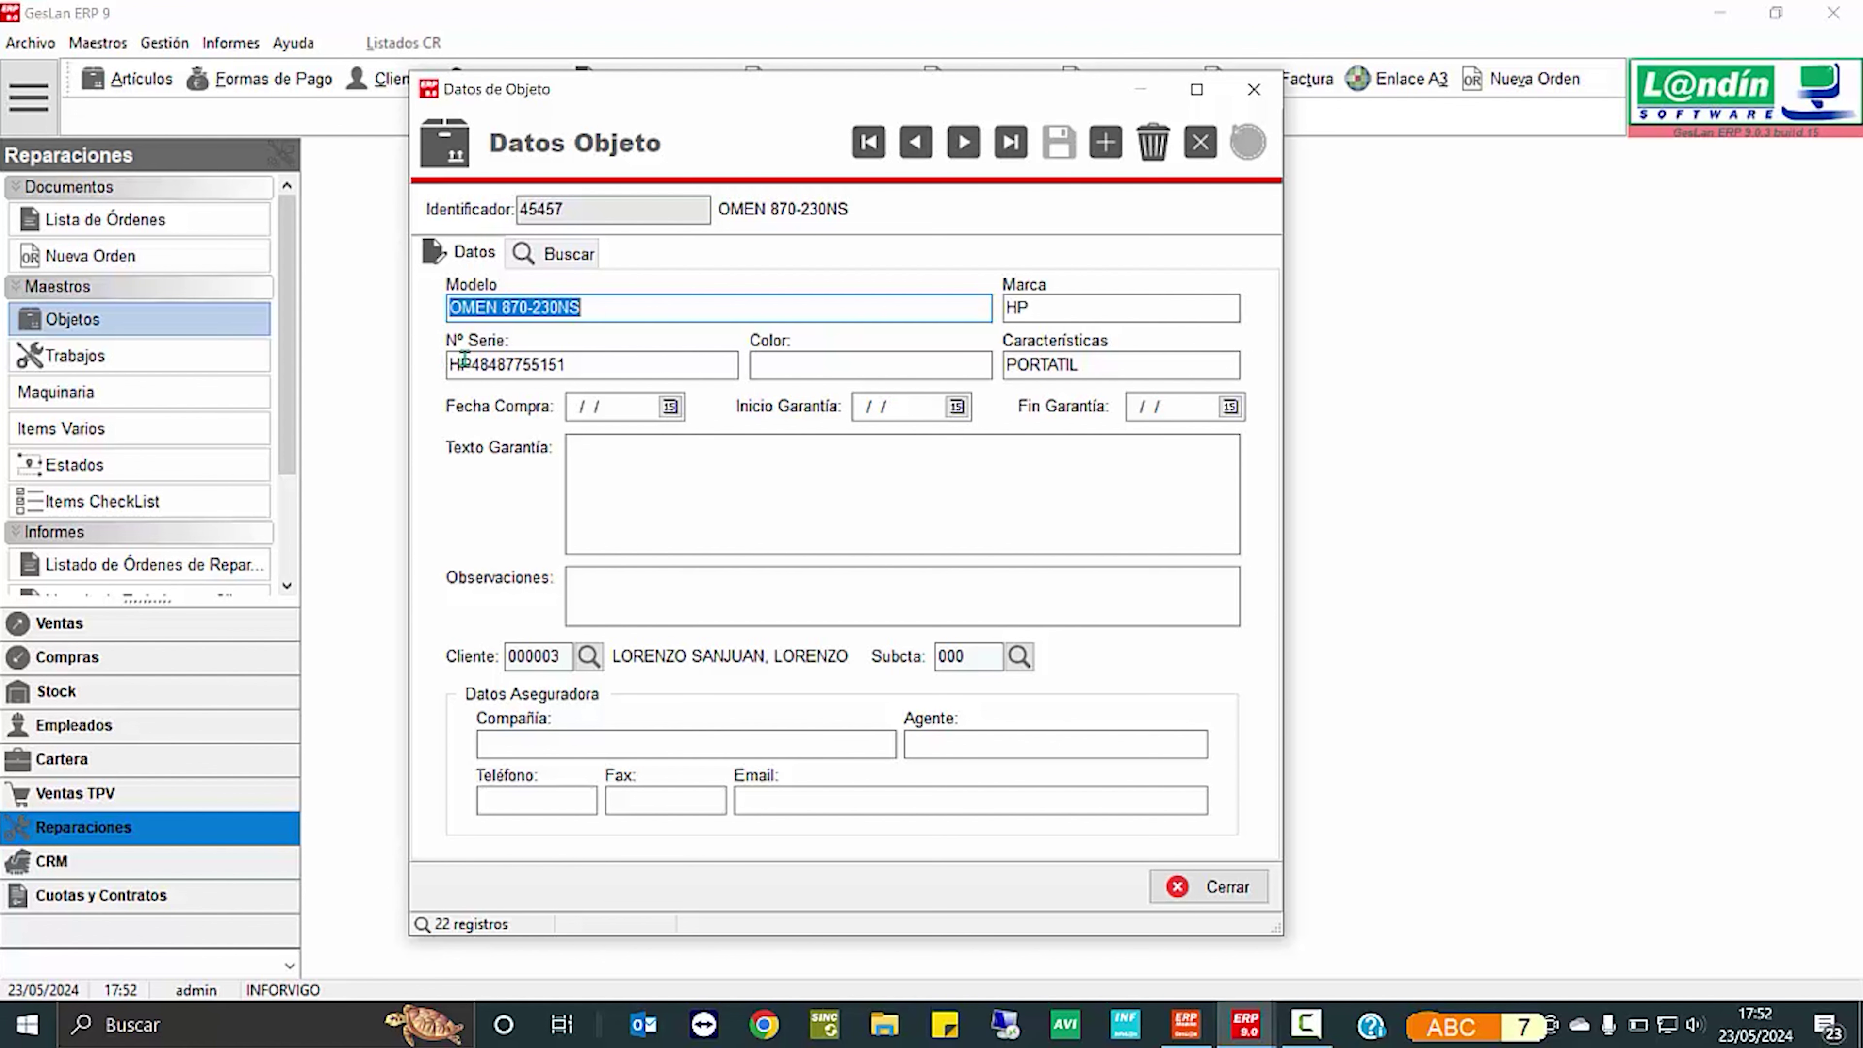
click(1255, 99)
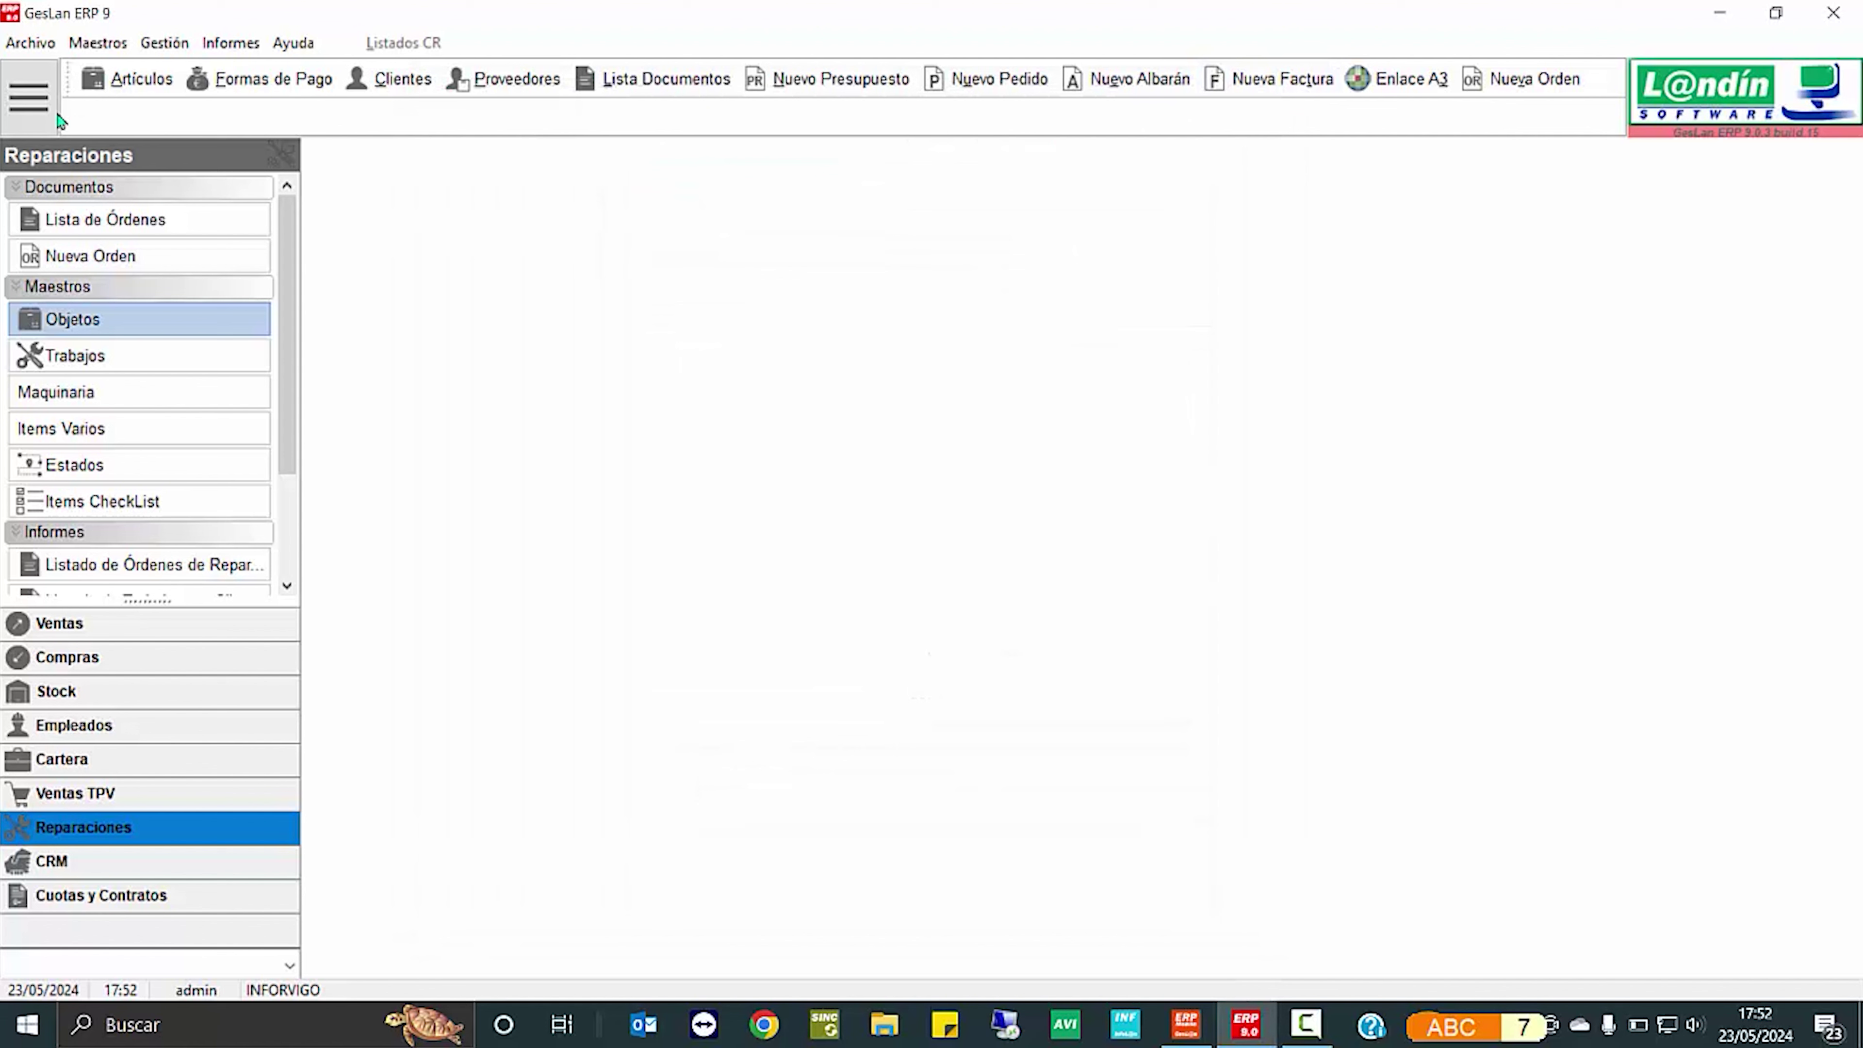
Reopen the Reparaciones configuration and examine the warehouses selectable as Almacén de materiales, closing the search without choosing one
click(34, 43)
click(63, 73)
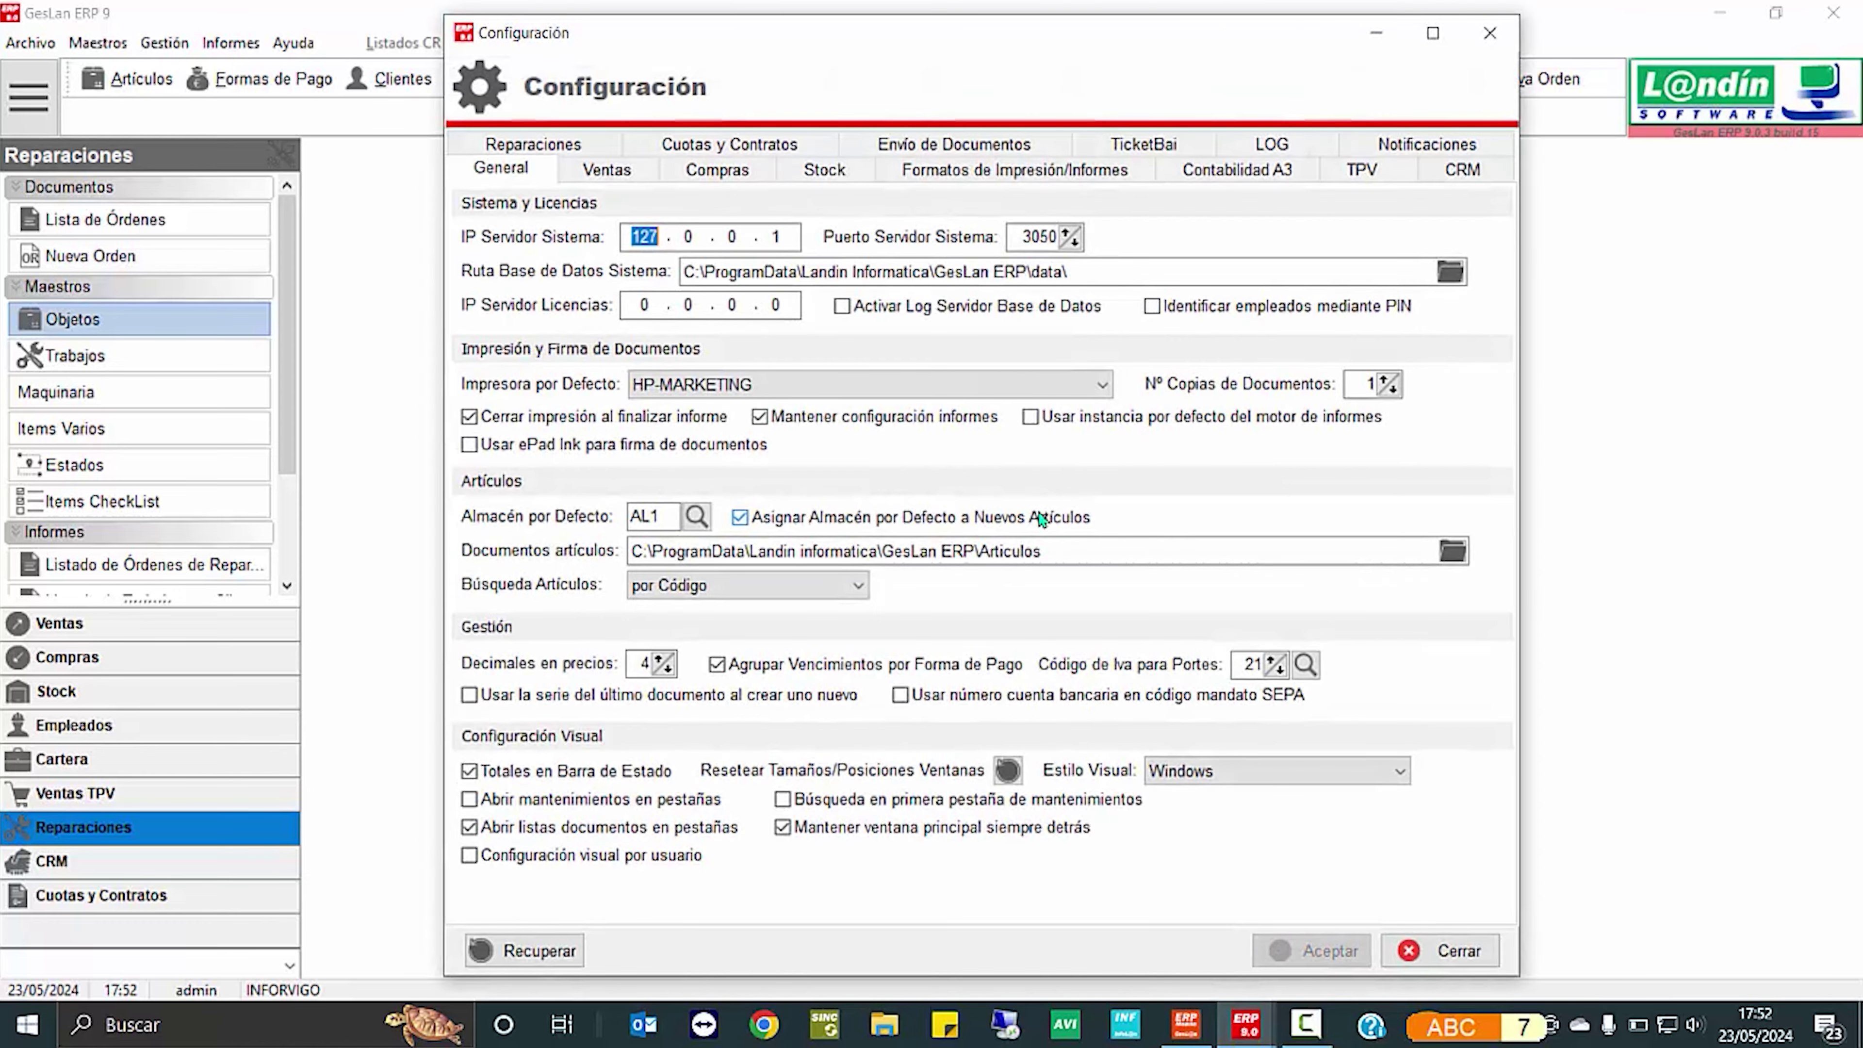
click(564, 147)
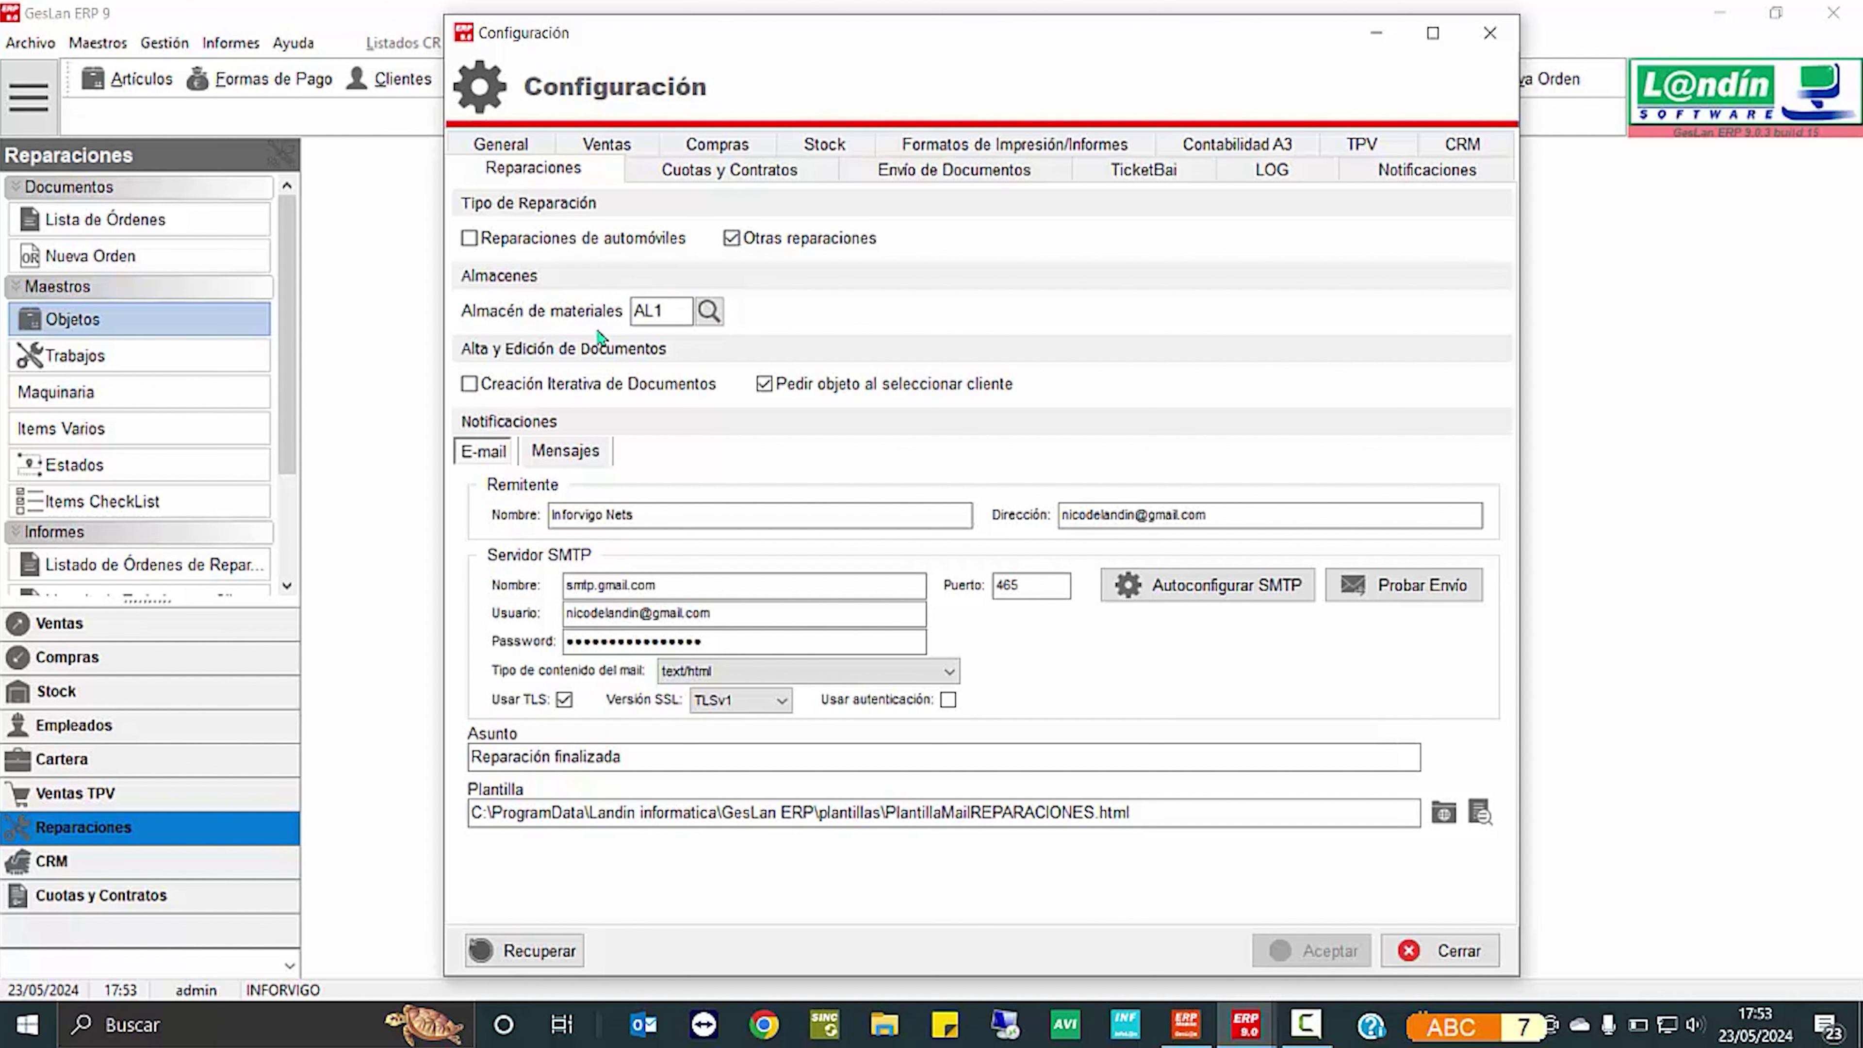
click(708, 310)
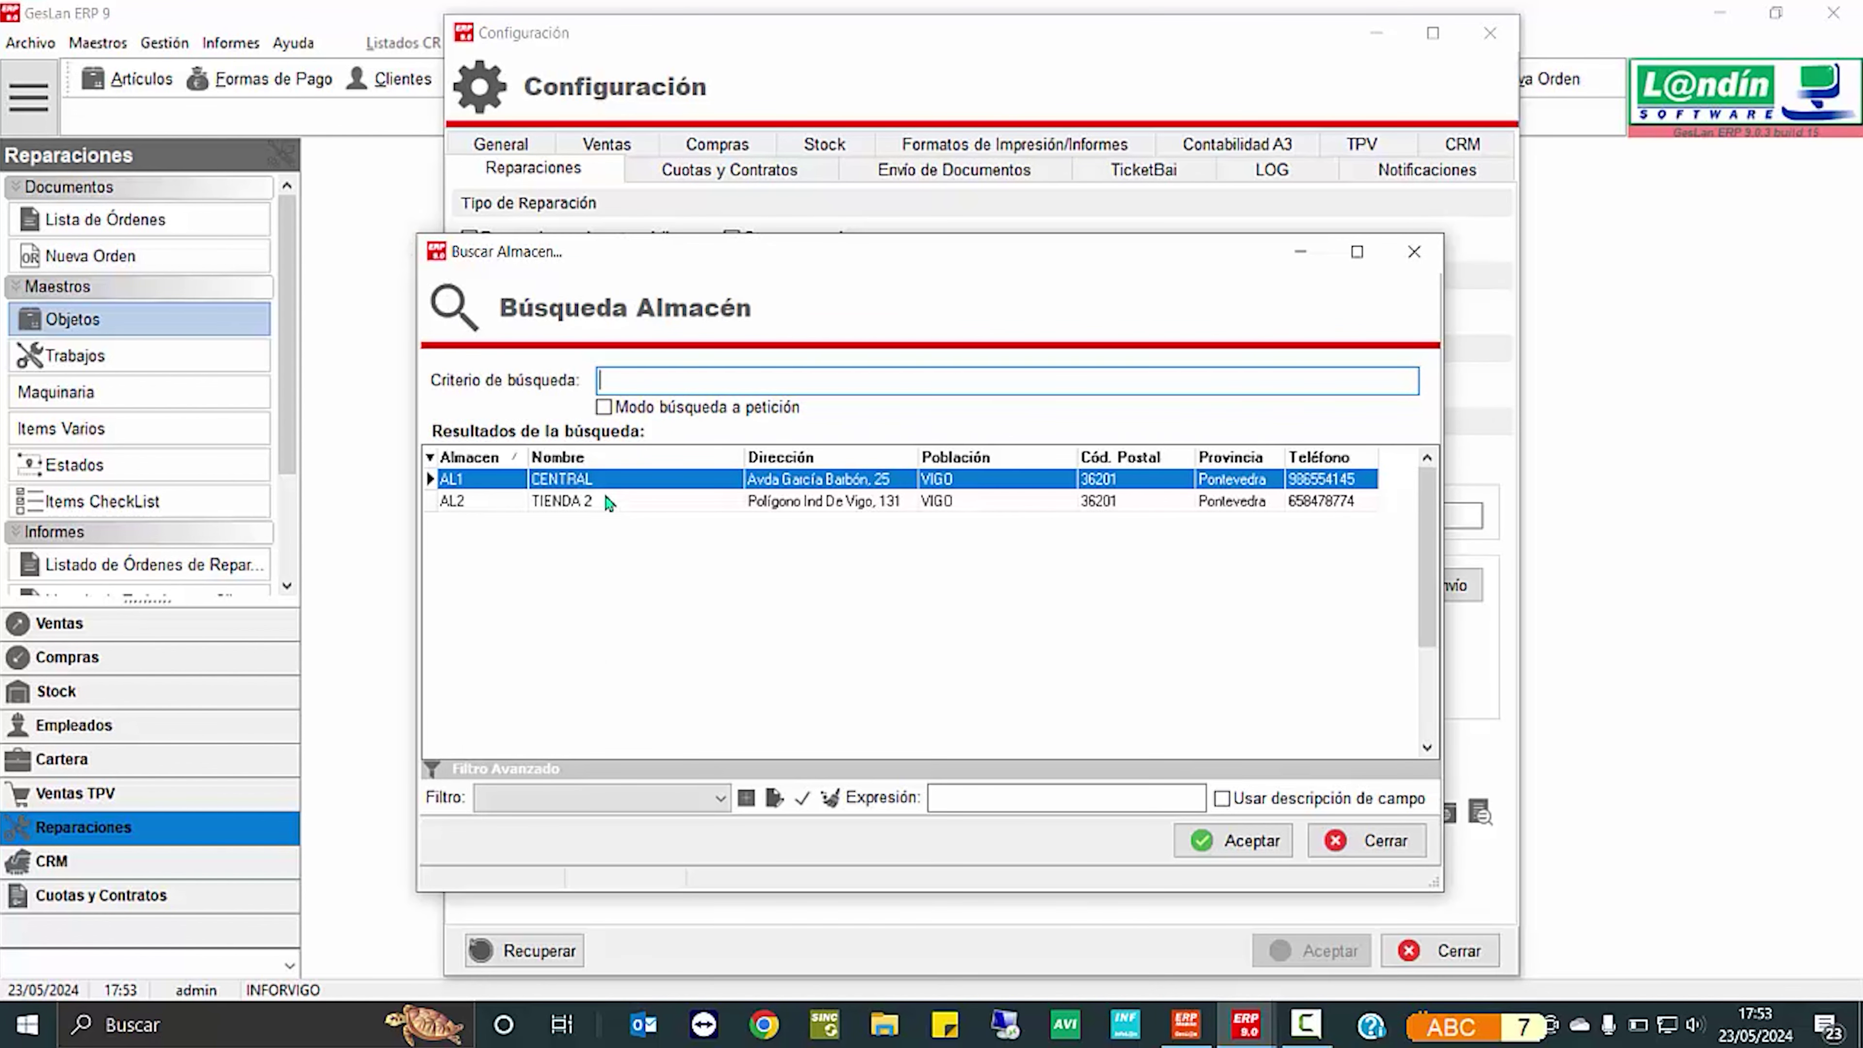
click(1414, 252)
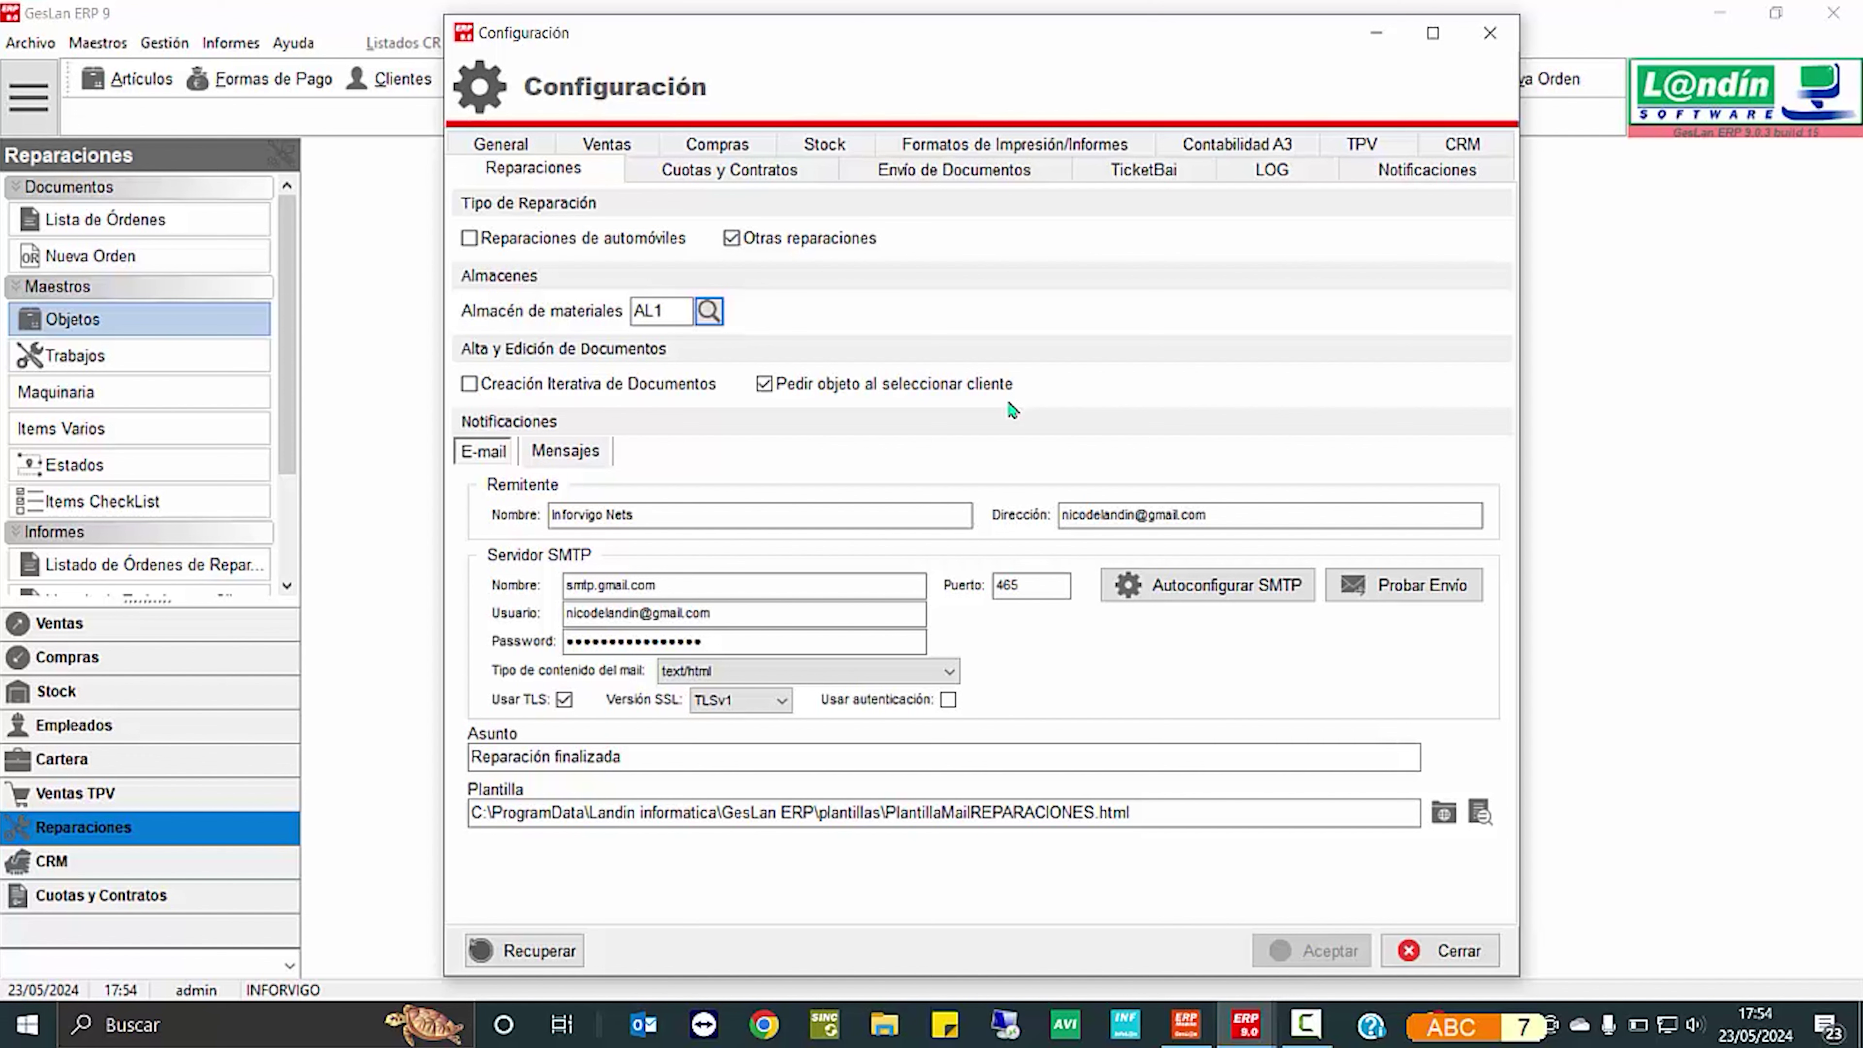
Review the e-mail notification settings and highlight the Asunto text
click(586, 456)
click(488, 461)
click(633, 750)
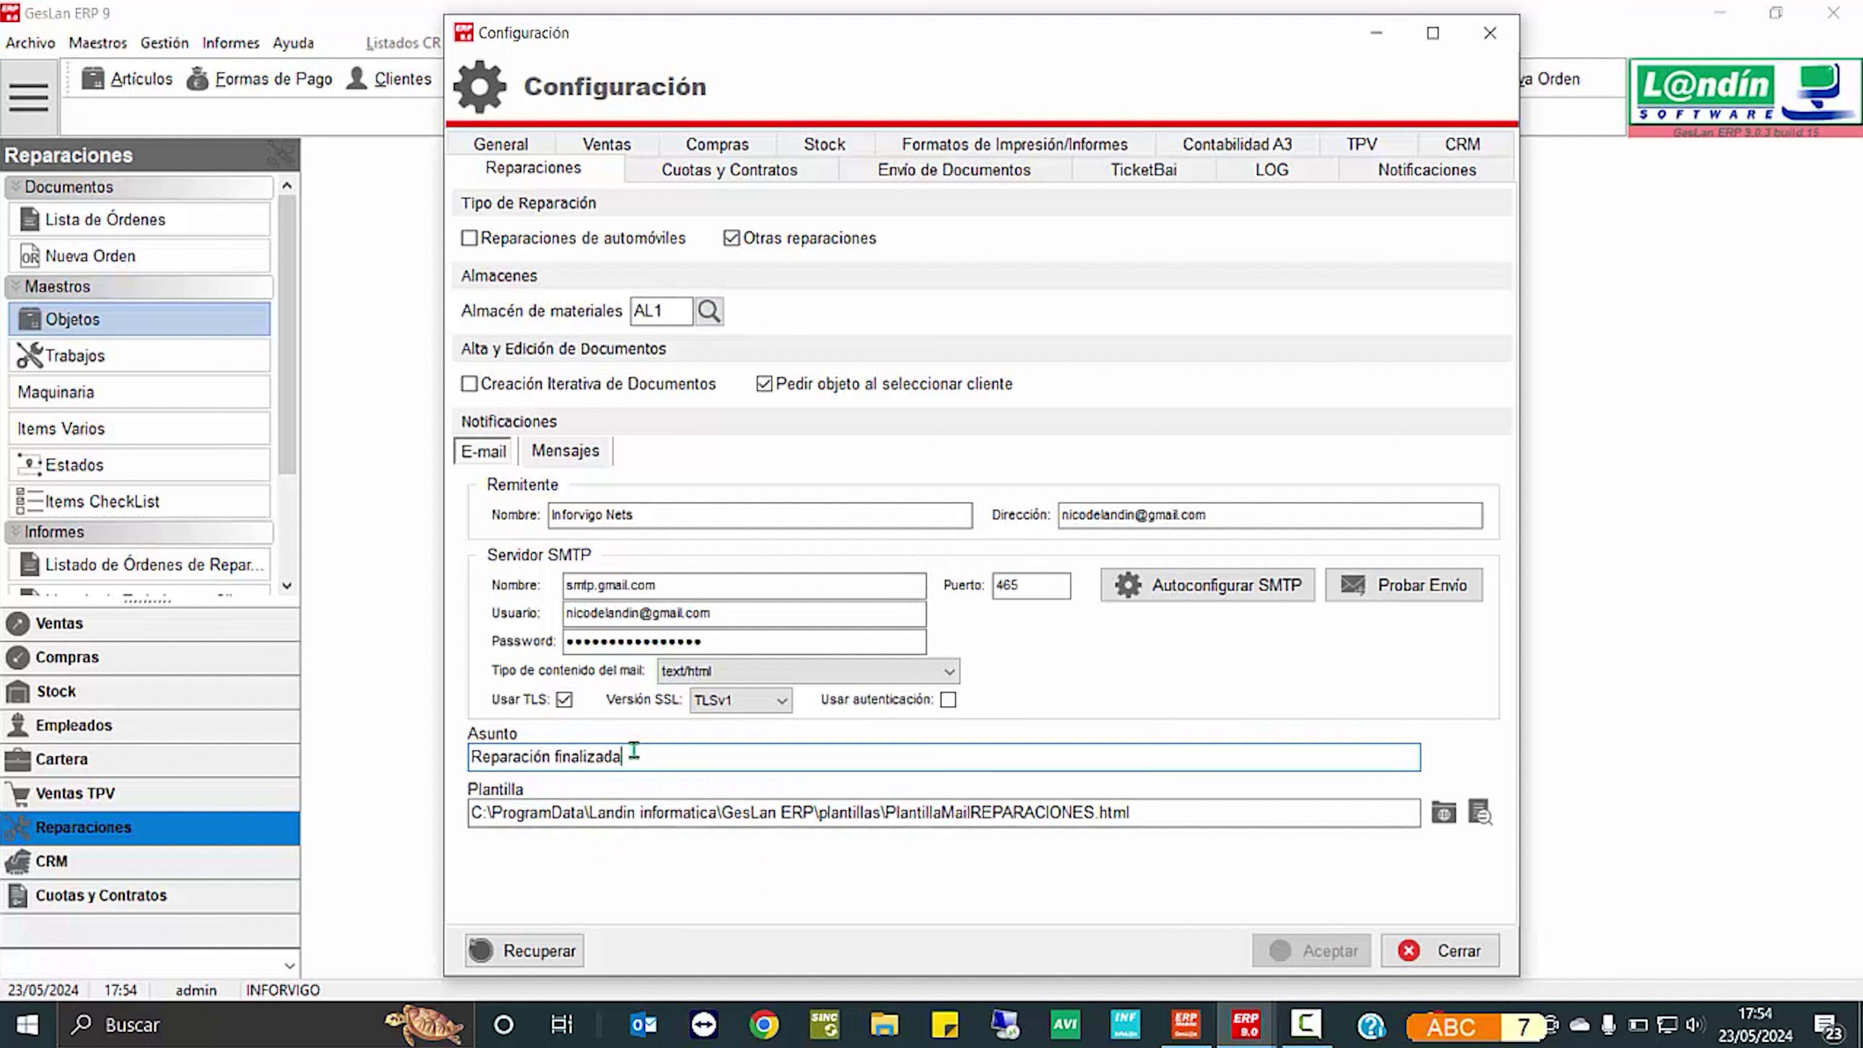
drag(634, 750, 468, 747)
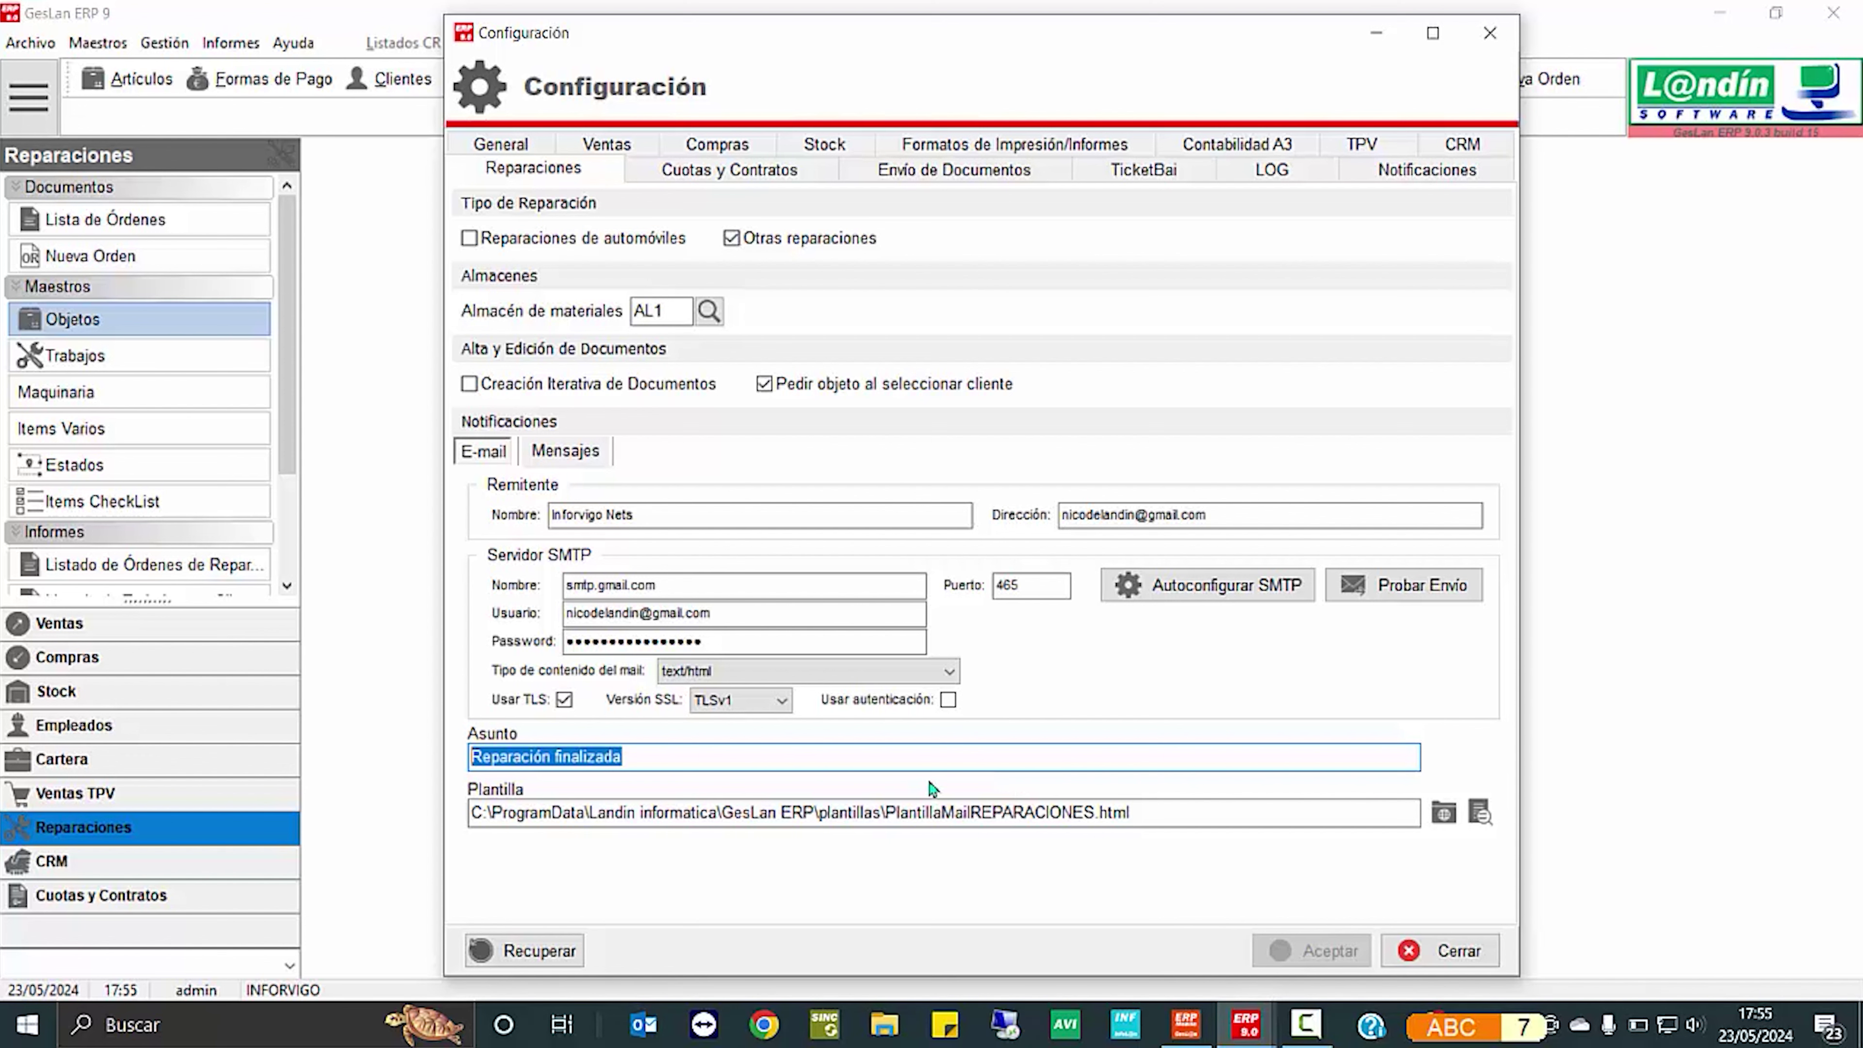
Examine the repair notification message text and its template designer with the available fields, and close the designer without changes
click(586, 454)
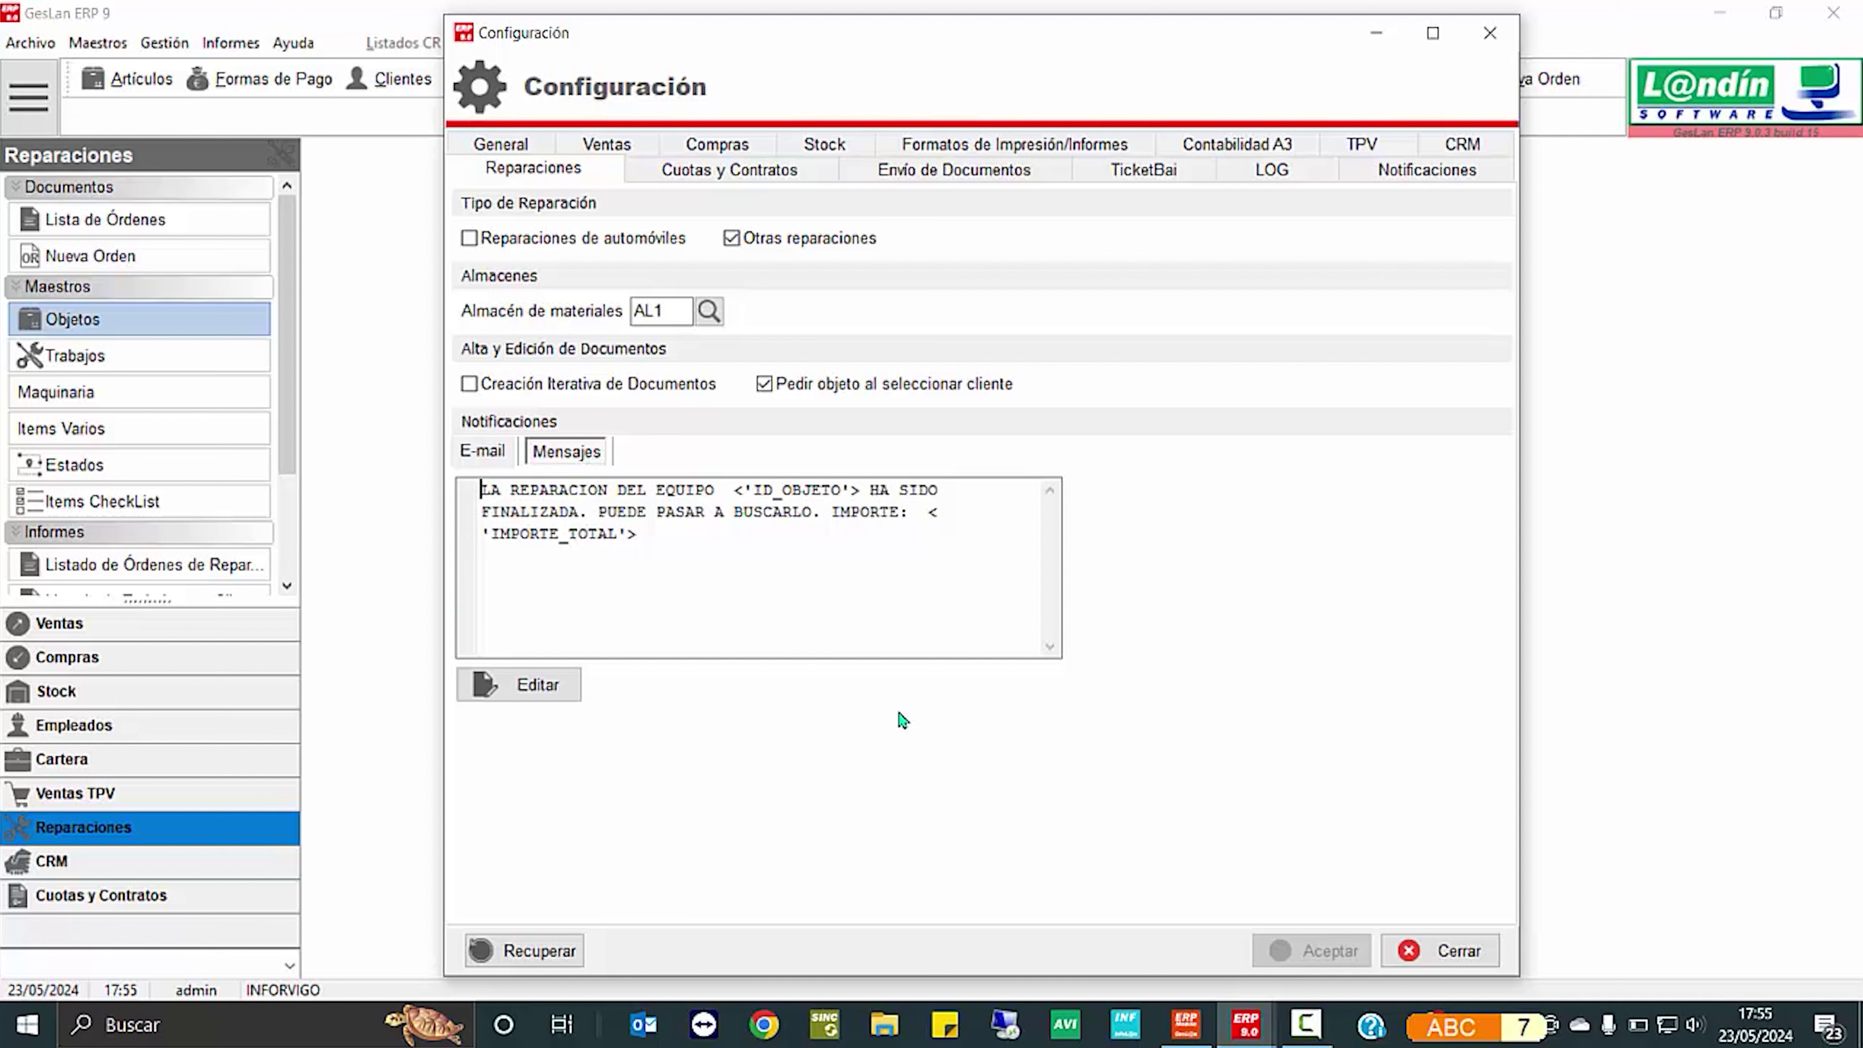
key(ctrl+Home)
click(579, 686)
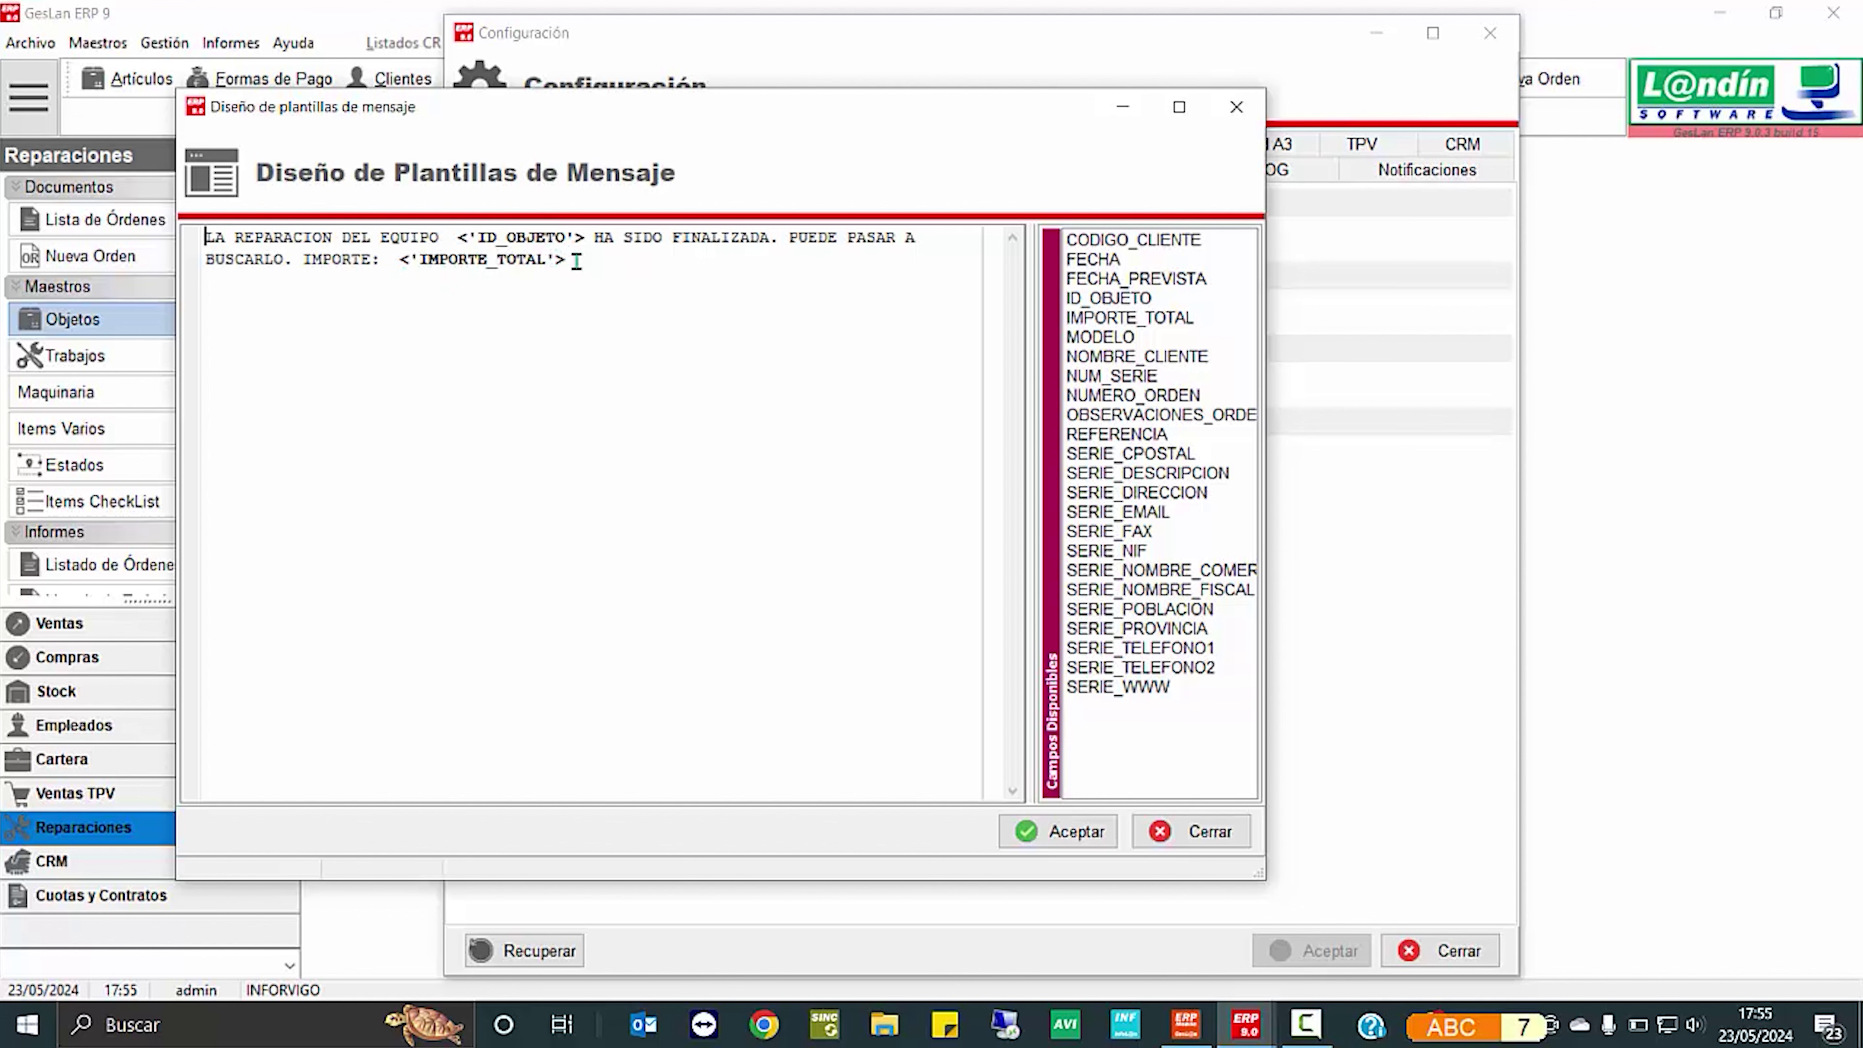
click(1237, 106)
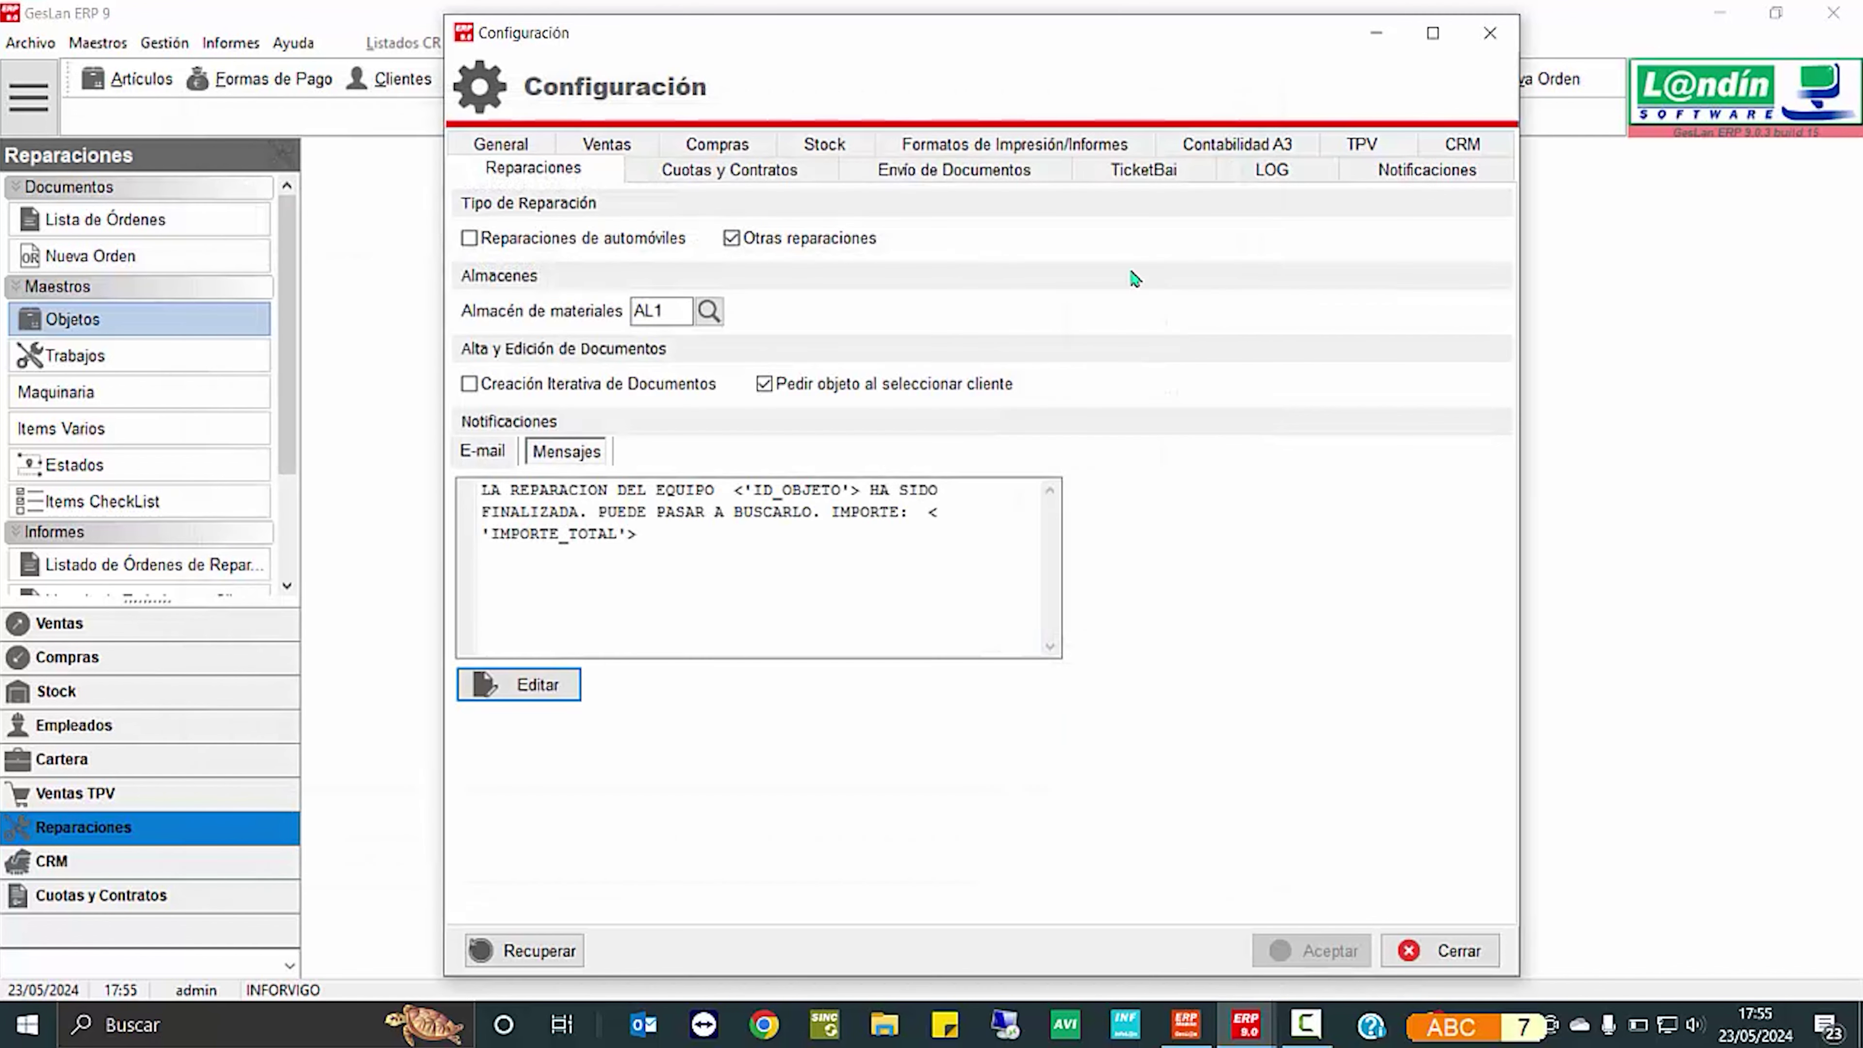
Open the repair notification's e-mail template in the designer to examine its code and preview, and close it without changes
click(506, 452)
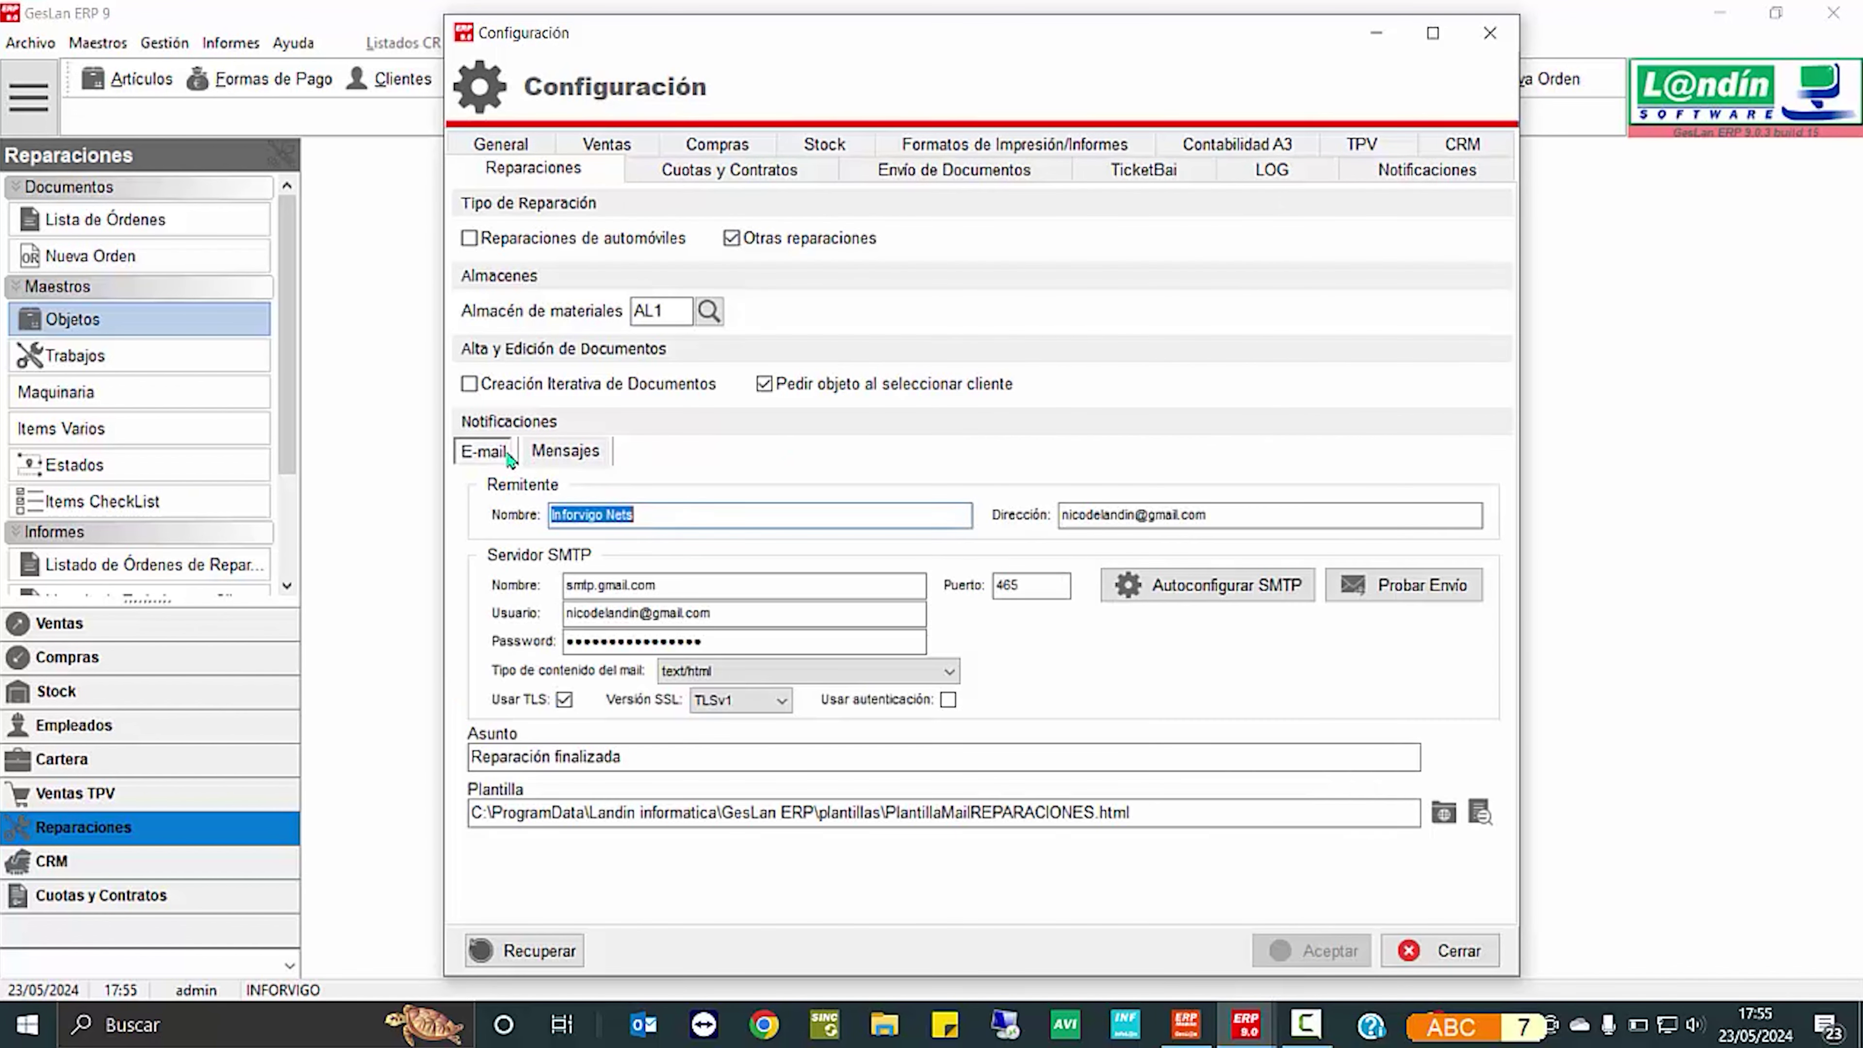
click(1445, 813)
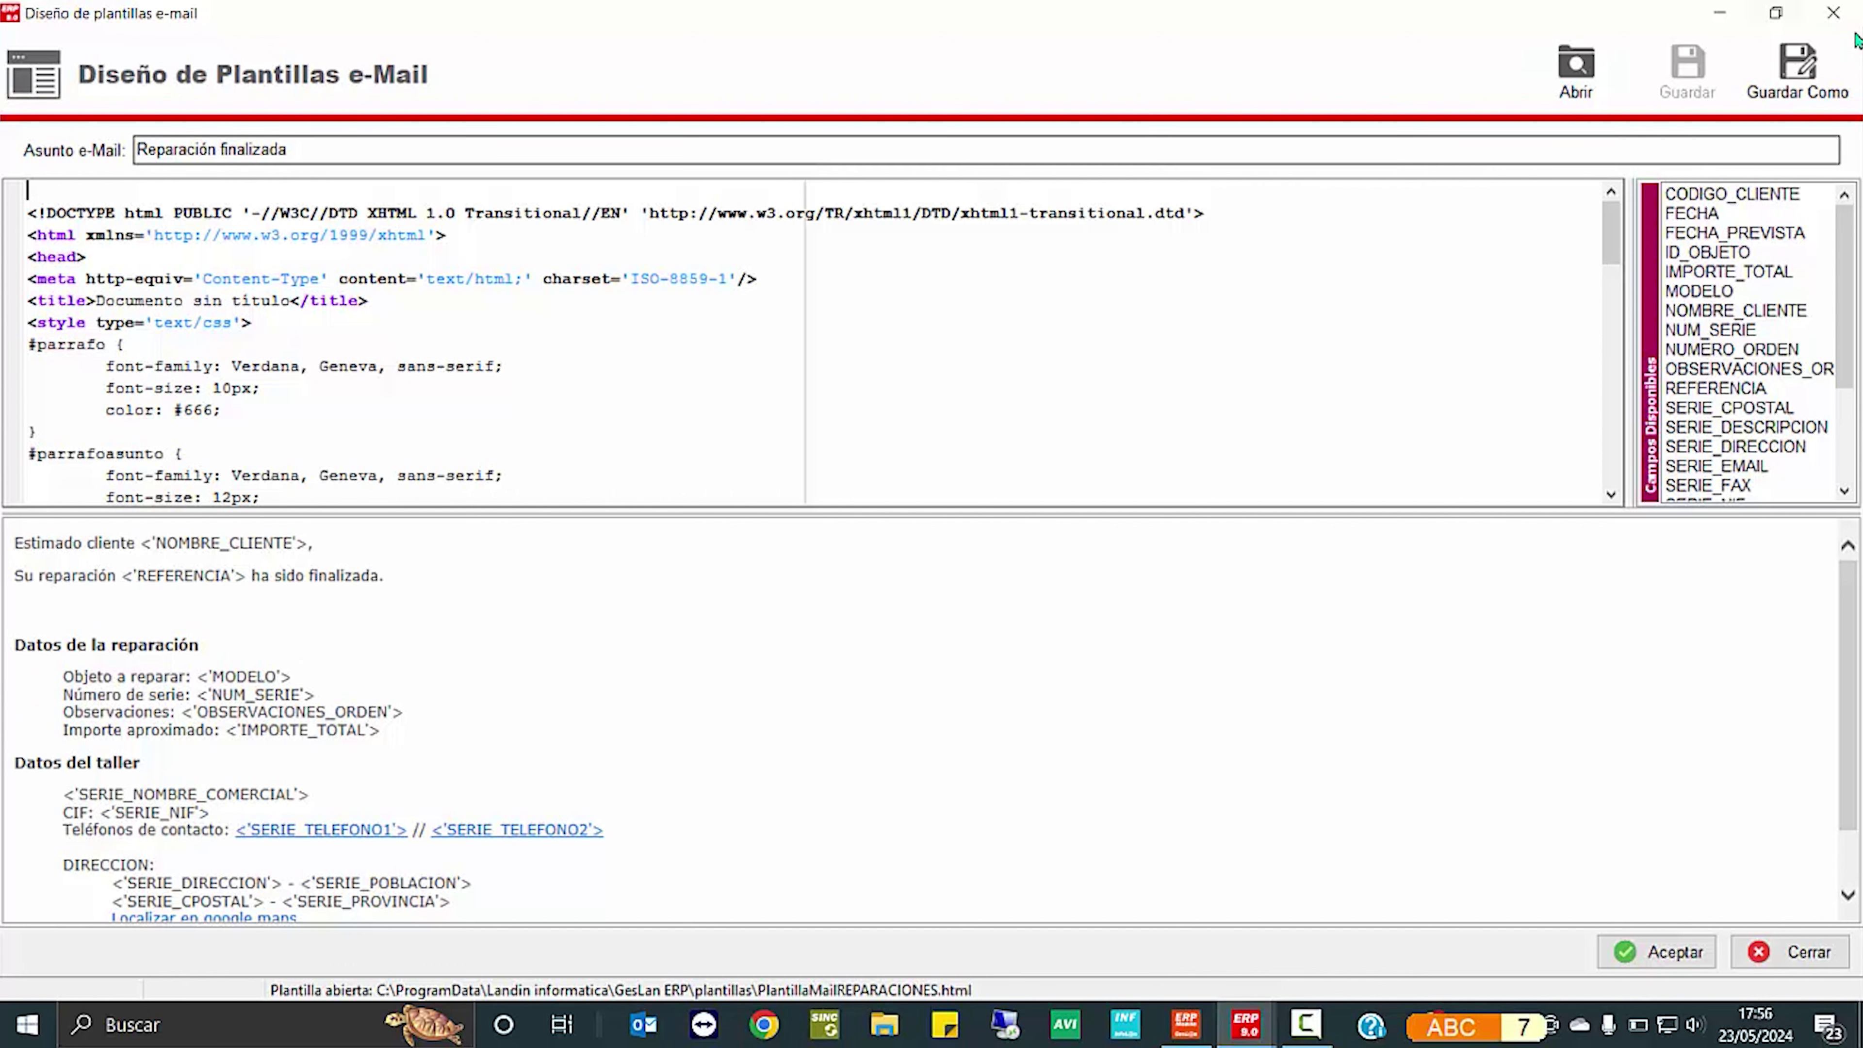
click(1837, 16)
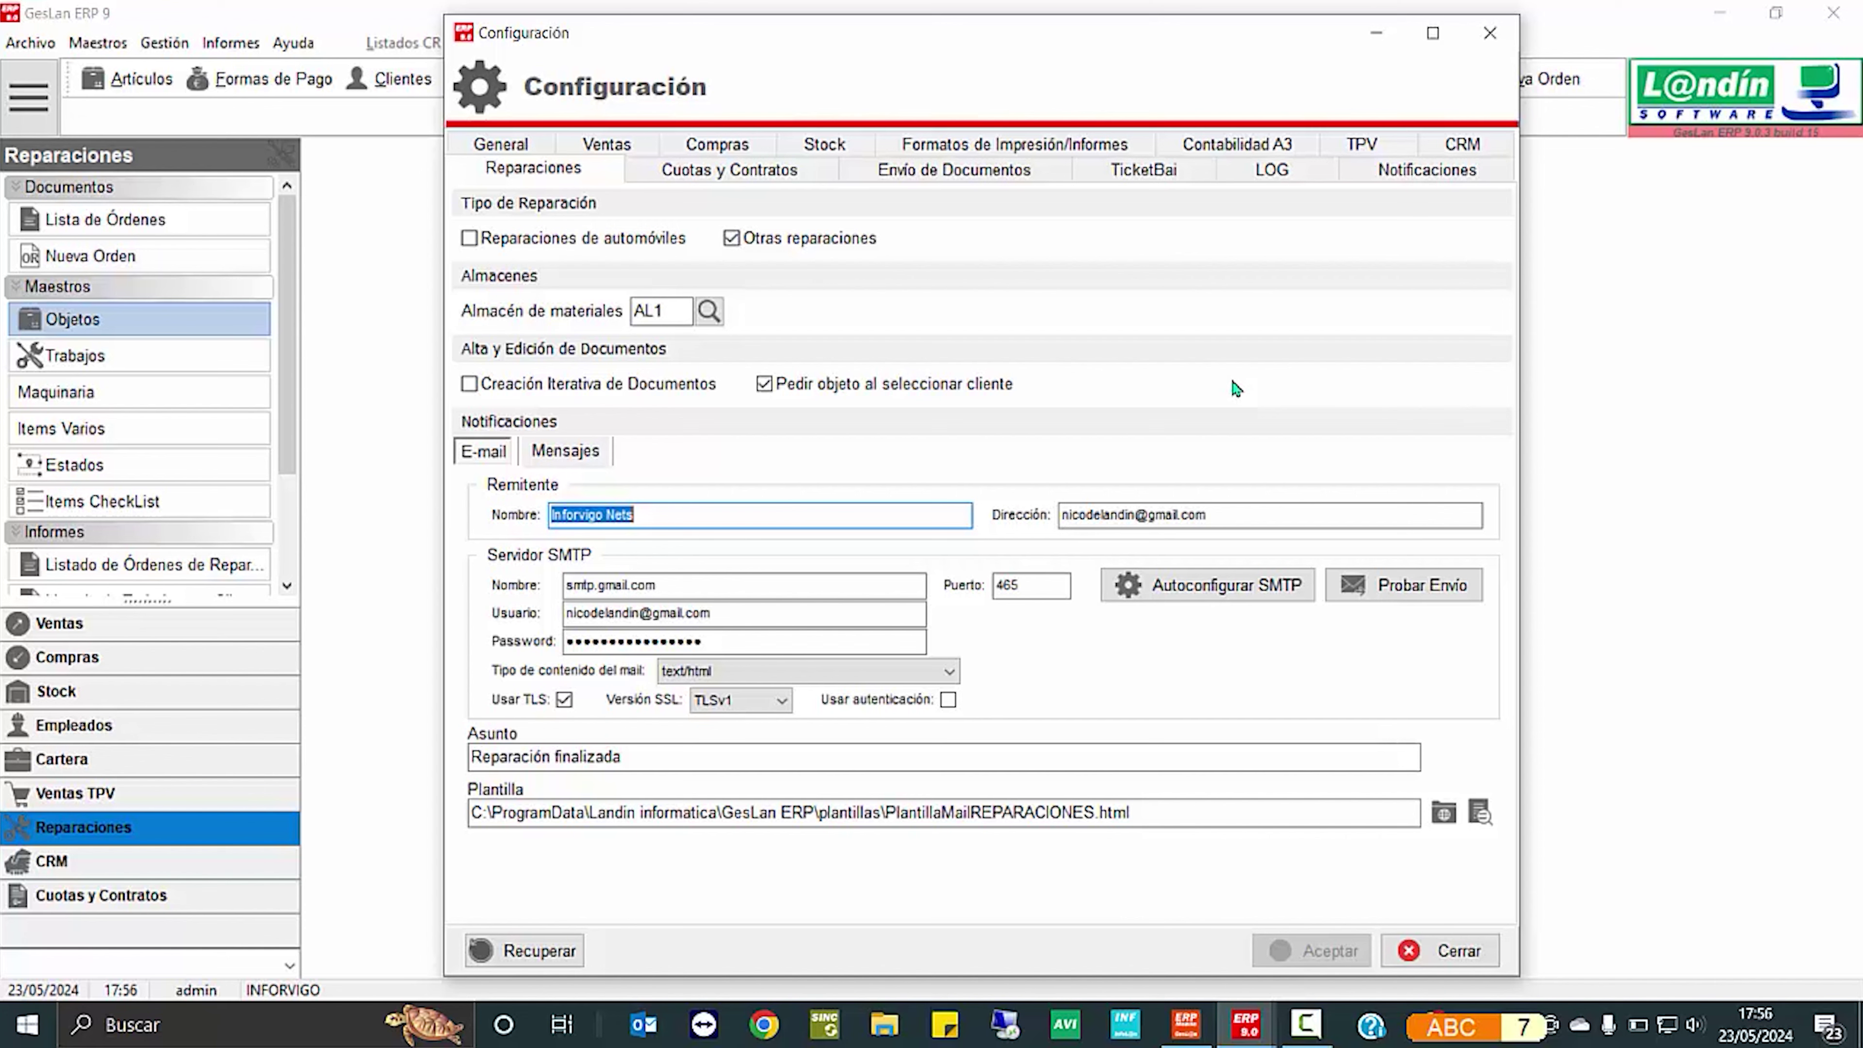
click(1308, 1032)
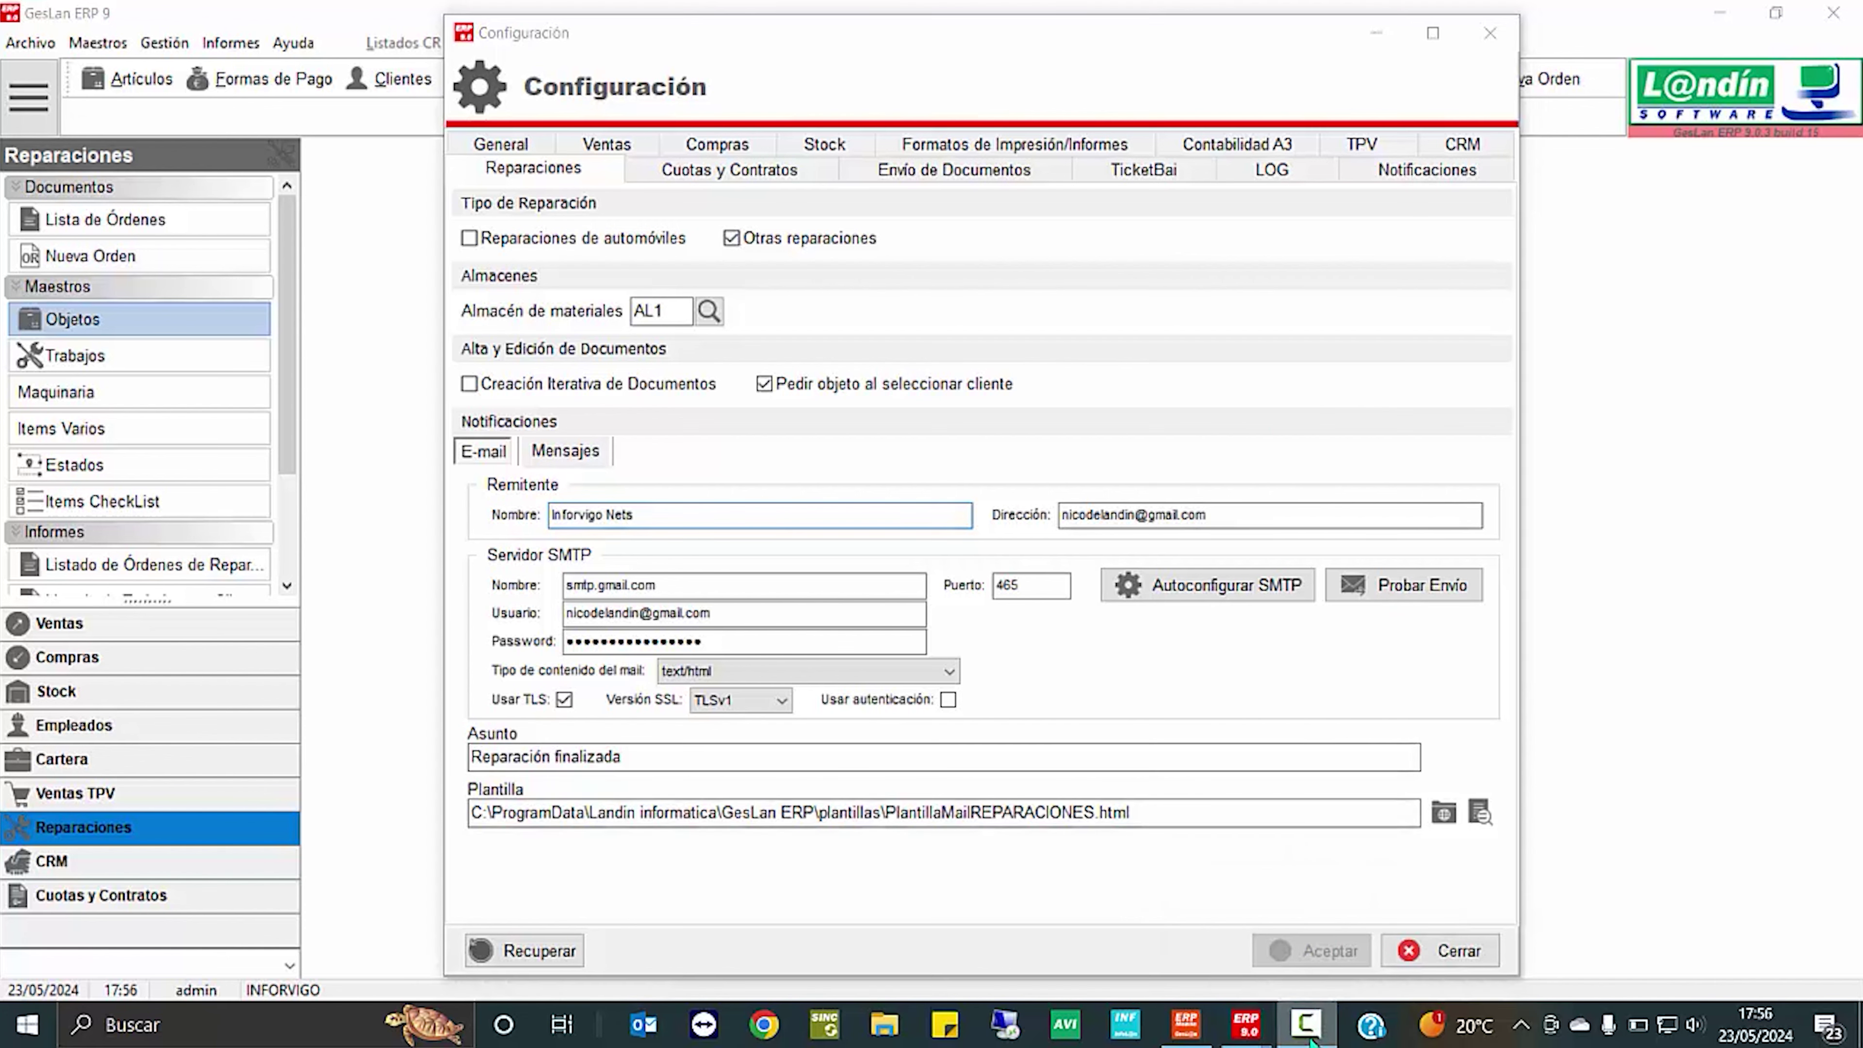